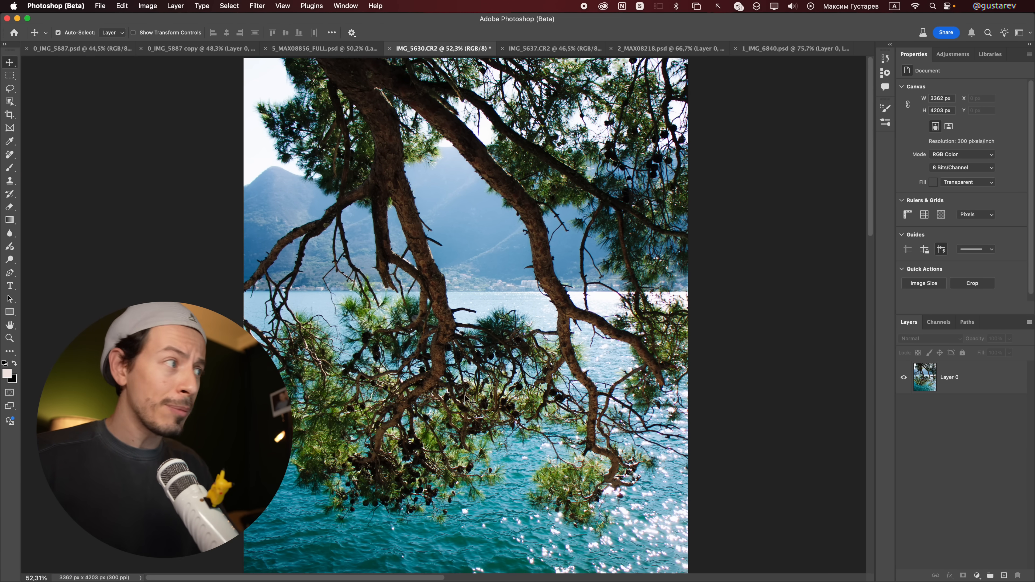
Step: Mask the pine branches out of the sea background and inspect the layer mask's fine branch detail
{"action": "left_click", "coordinate": [451, 398]}
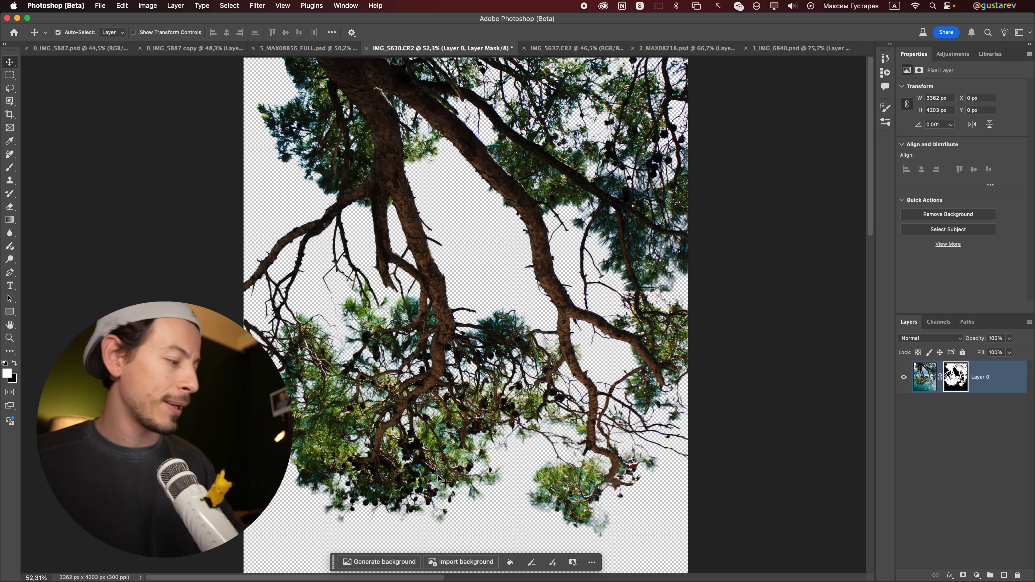
{"action": "left_click", "coordinate": [955, 380], "text": "alt"}
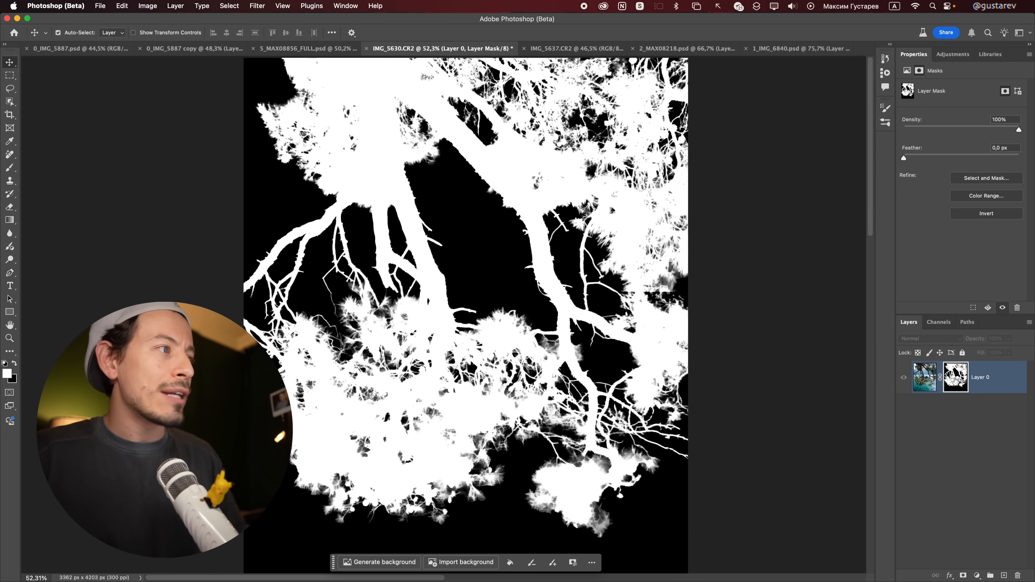
{"action": "left_click_drag", "start_coordinate": [510, 346], "coordinate": [561, 380]}
{"action": "left_click_drag", "start_coordinate": [507, 412], "coordinate": [574, 332]}
{"action": "scroll", "coordinate": [575, 332], "scroll_direction": "up", "scroll_amount": 10}
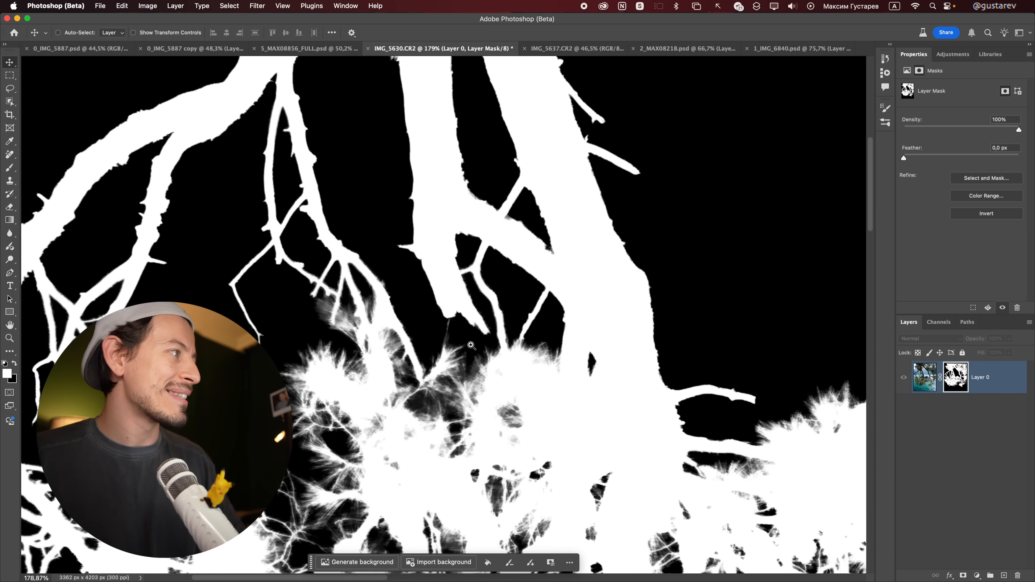
{"action": "left_click_drag", "start_coordinate": [471, 346], "coordinate": [354, 256]}
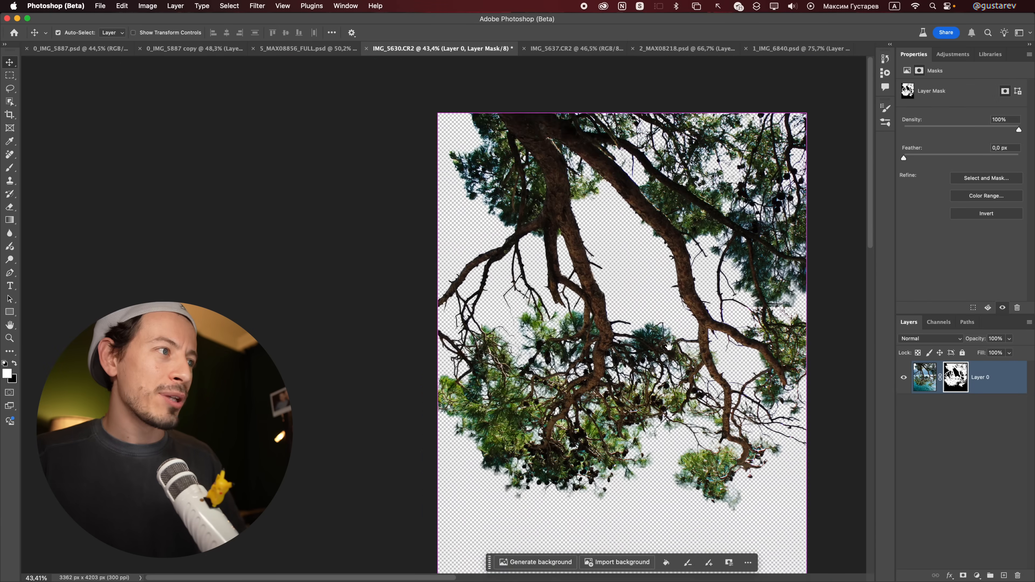
{"action": "left_click_drag", "start_coordinate": [704, 315], "coordinate": [668, 314]}
Step: Place the cut-out branches in the IMG_5637.CR2 document and rotate them about 6.9° counterclockwise over the lake view
{"action": "left_click_drag", "start_coordinate": [924, 378], "coordinate": [569, 288]}
{"action": "key", "text": "super+t"}
{"action": "left_click_drag", "start_coordinate": [626, 331], "coordinate": [705, 224]}
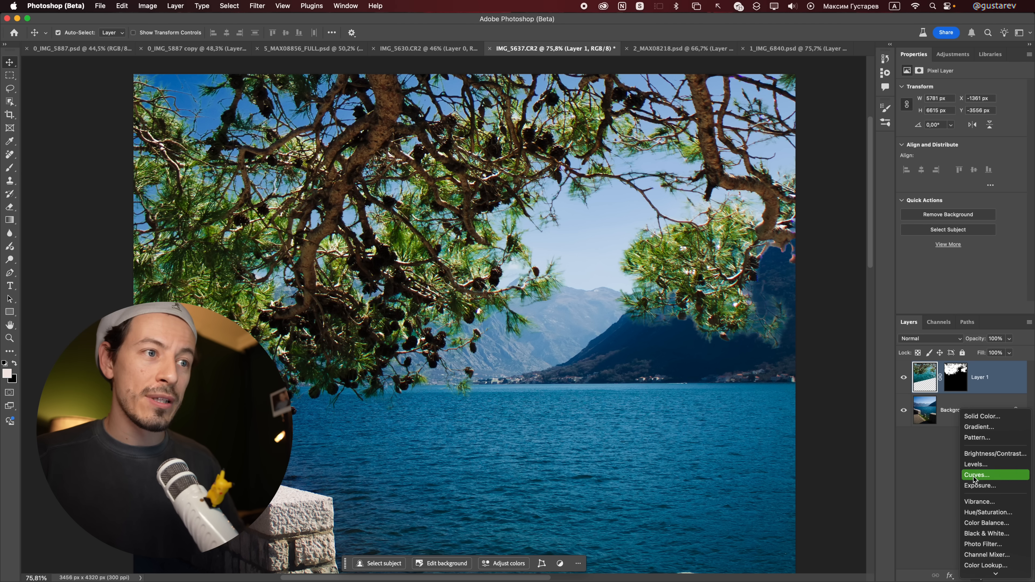
Step: Darken the branches with a clipped Curves adjustment at input 100, output 59, and check them without the Background layer
{"action": "left_click", "coordinate": [986, 472]}
{"action": "left_click_drag", "start_coordinate": [964, 170], "coordinate": [966, 182]}
{"action": "key", "text": "super+alt+g"}
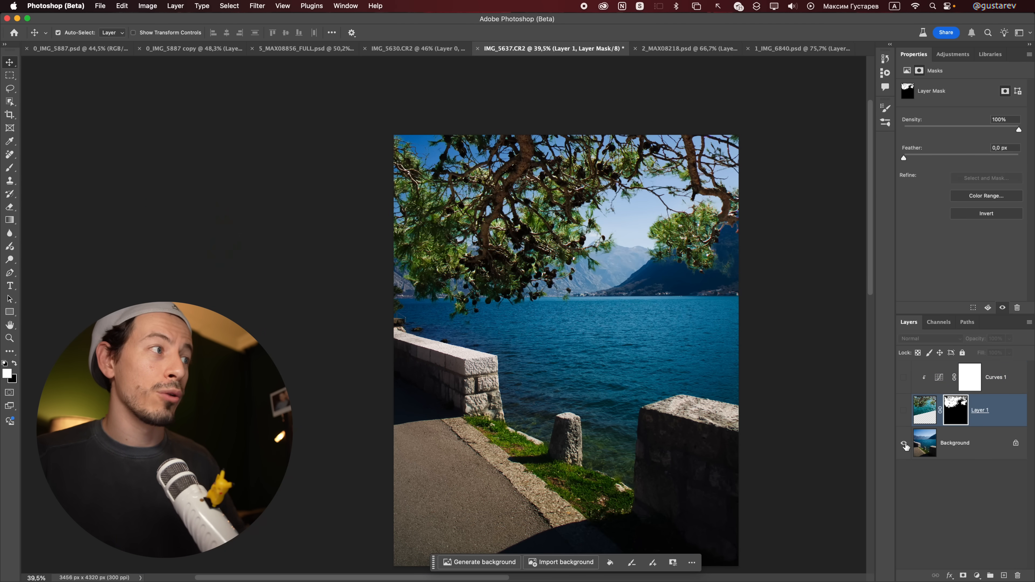
{"action": "left_click", "coordinate": [904, 444], "text": "alt"}
{"action": "left_click", "coordinate": [904, 443], "text": "alt"}
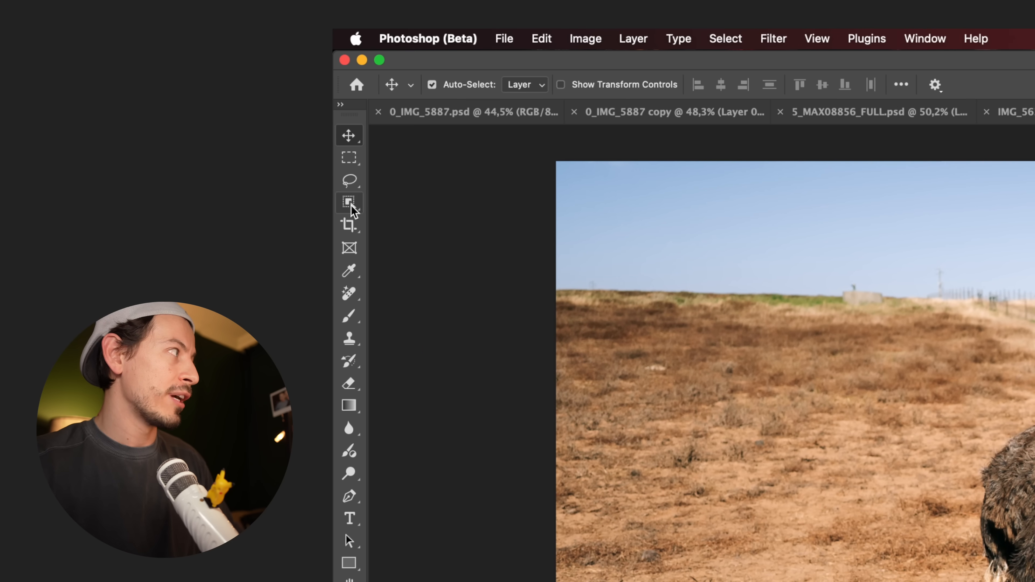
Step: In 2_MAX08218.psd, set Select Subject processing to Device (Quicker results) and select the ostrich
{"action": "left_click_drag", "start_coordinate": [351, 205], "coordinate": [393, 203]}
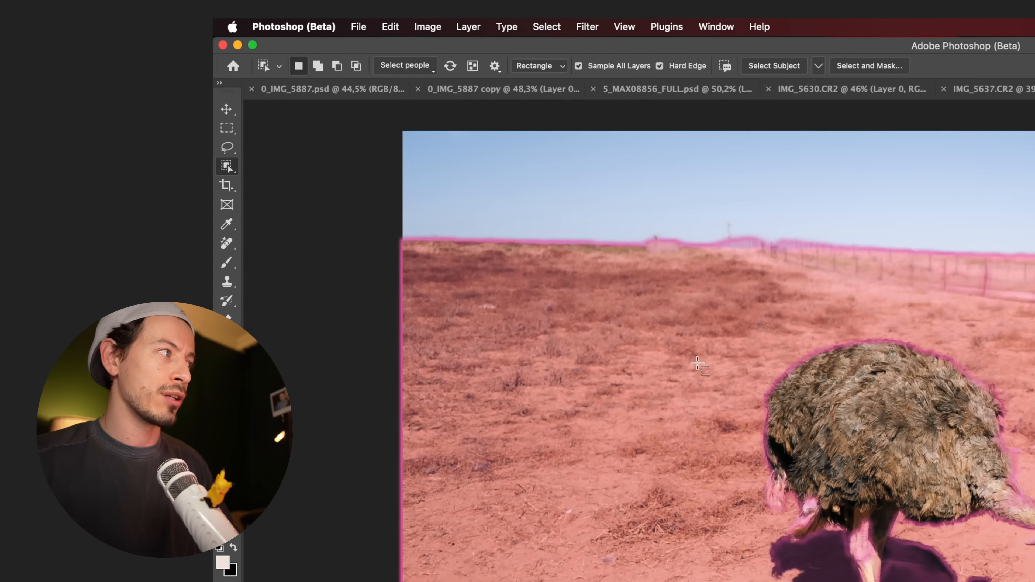
{"action": "left_click_drag", "start_coordinate": [308, 194], "coordinate": [678, 514]}
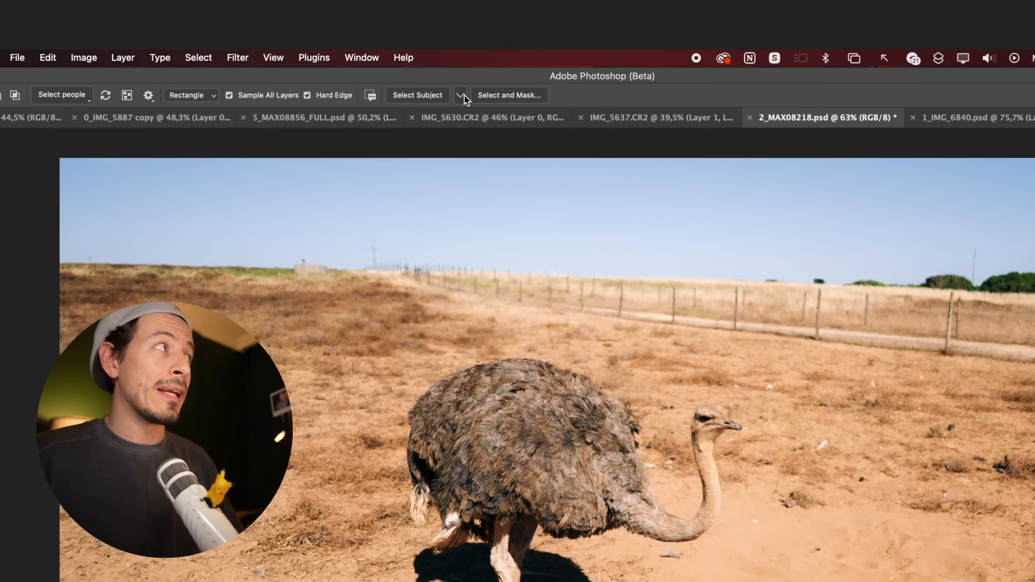
{"action": "left_click", "coordinate": [462, 95]}
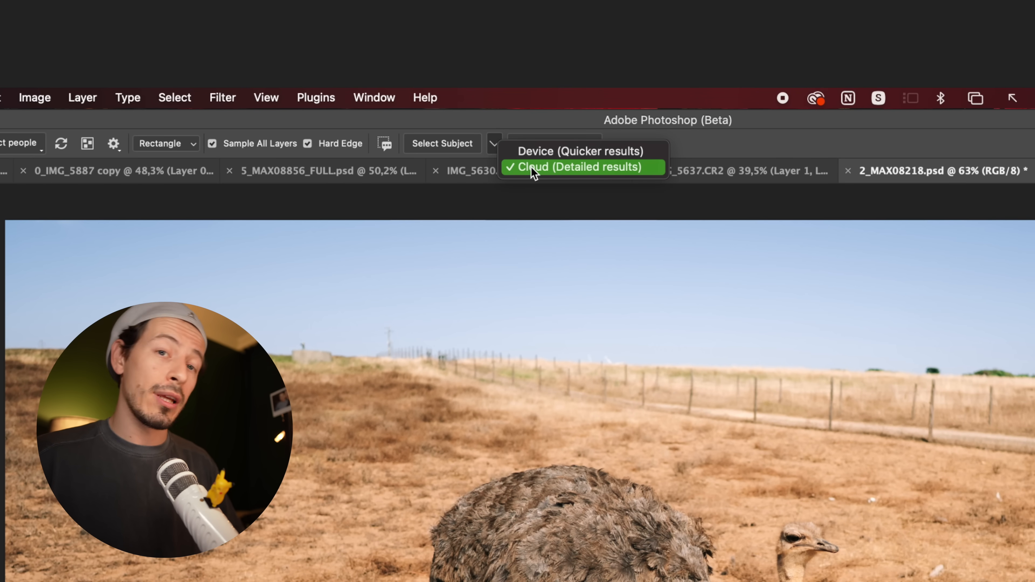
{"action": "left_click", "coordinate": [532, 153]}
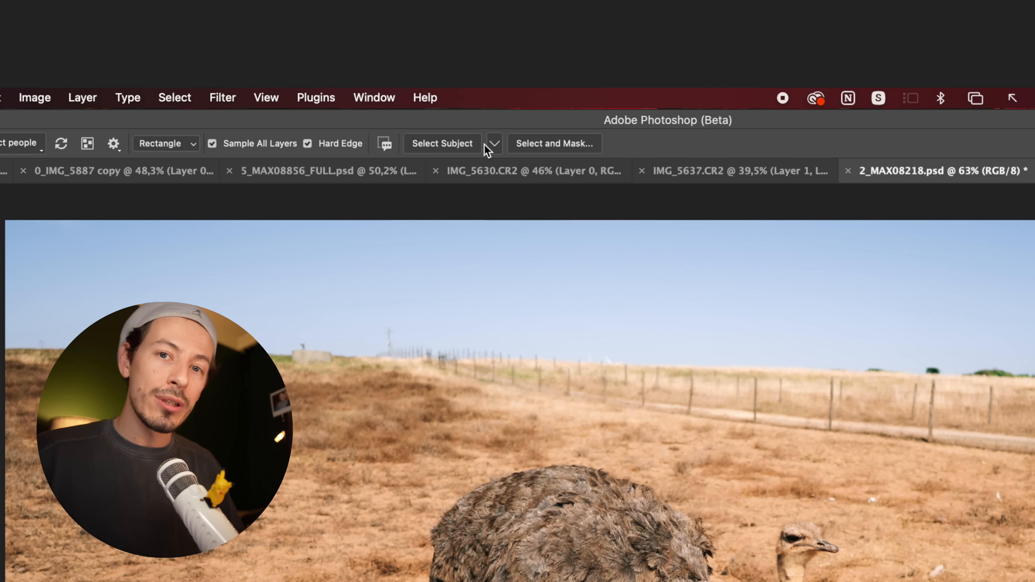
{"action": "left_click", "coordinate": [493, 145]}
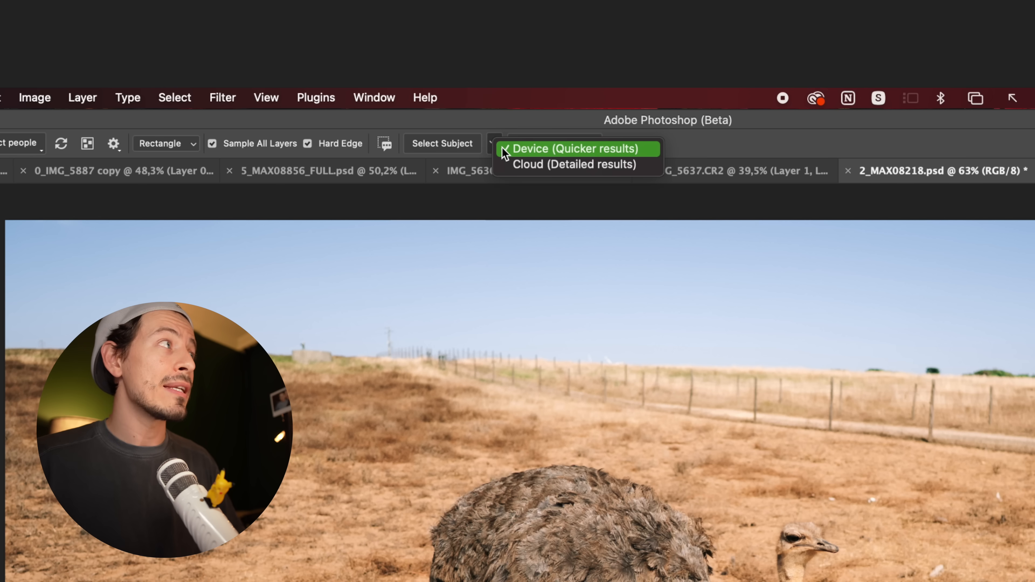
{"action": "left_click", "coordinate": [510, 154]}
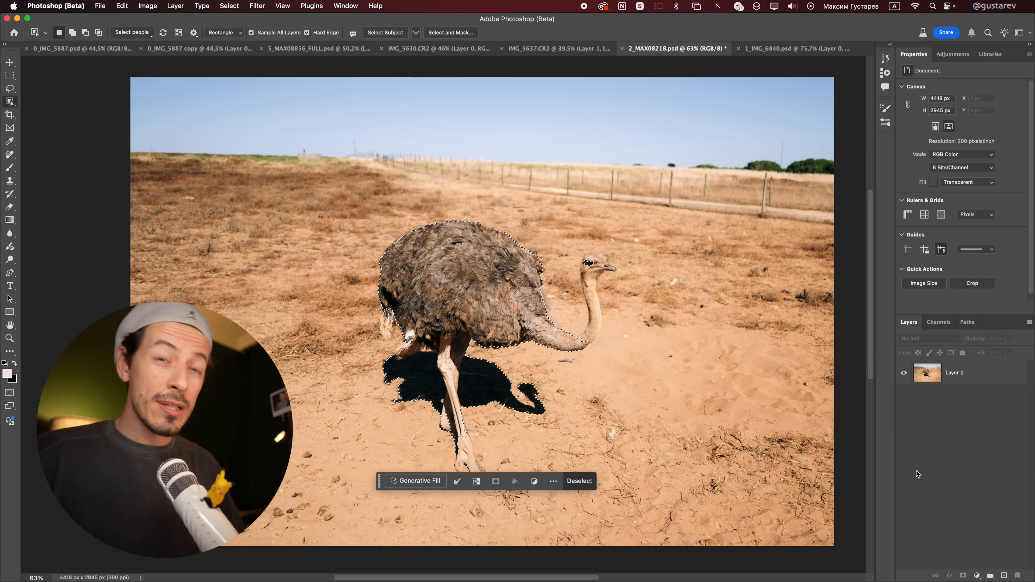
Step: Turn the ostrich selection into a layer mask on Layer 0 and check the cut-out around the neck
{"action": "left_click", "coordinate": [974, 378]}
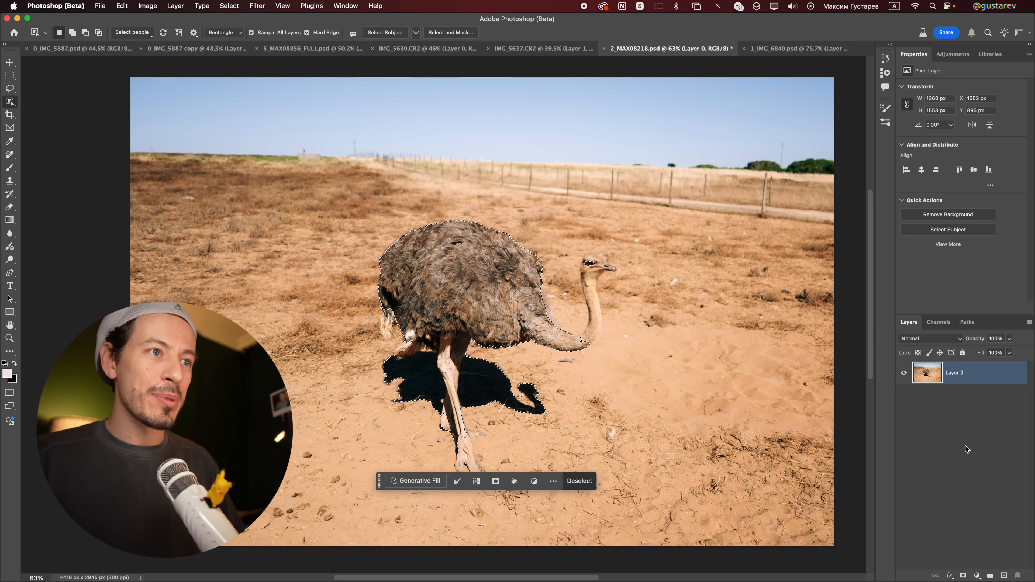
{"action": "left_click", "coordinate": [963, 576]}
{"action": "scroll", "coordinate": [606, 347], "scroll_direction": "up", "scroll_amount": 5}
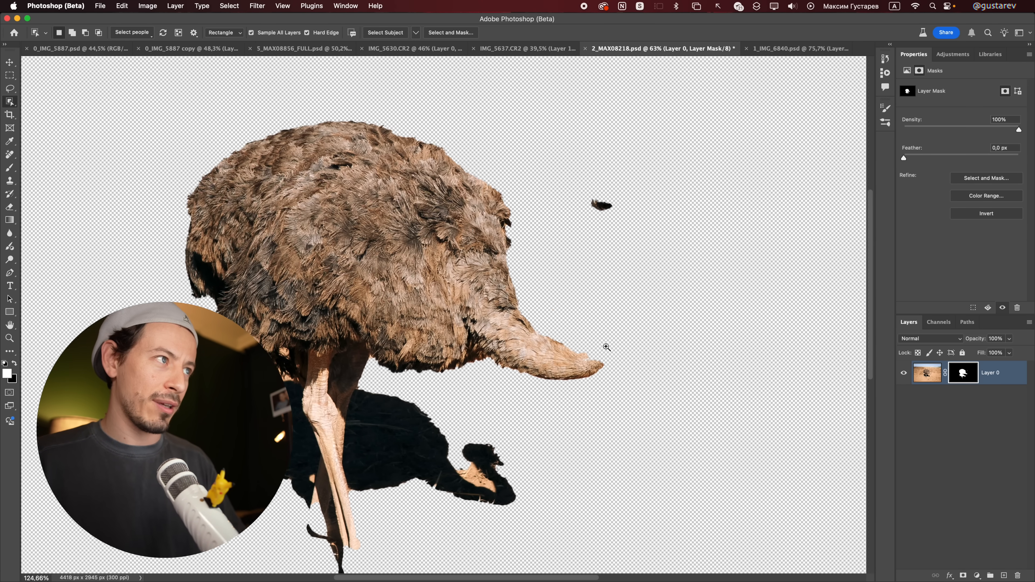
{"action": "left_click_drag", "start_coordinate": [636, 352], "coordinate": [643, 348]}
Step: Disable the layer mask to compare the cut-out with the full ostrich, and examine the mask on its own
{"action": "left_click", "coordinate": [961, 370], "text": "shift"}
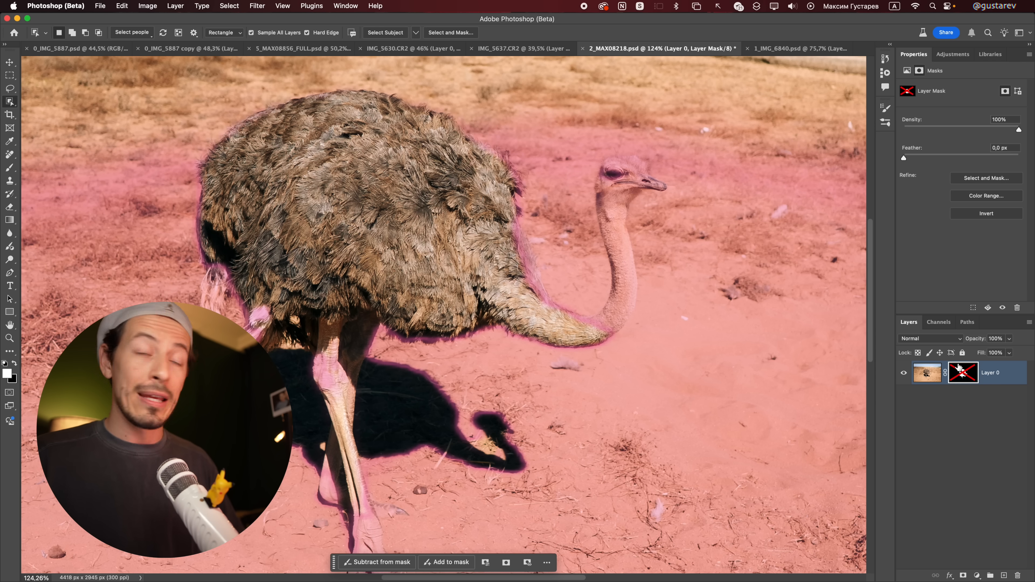
{"action": "key", "text": "v"}
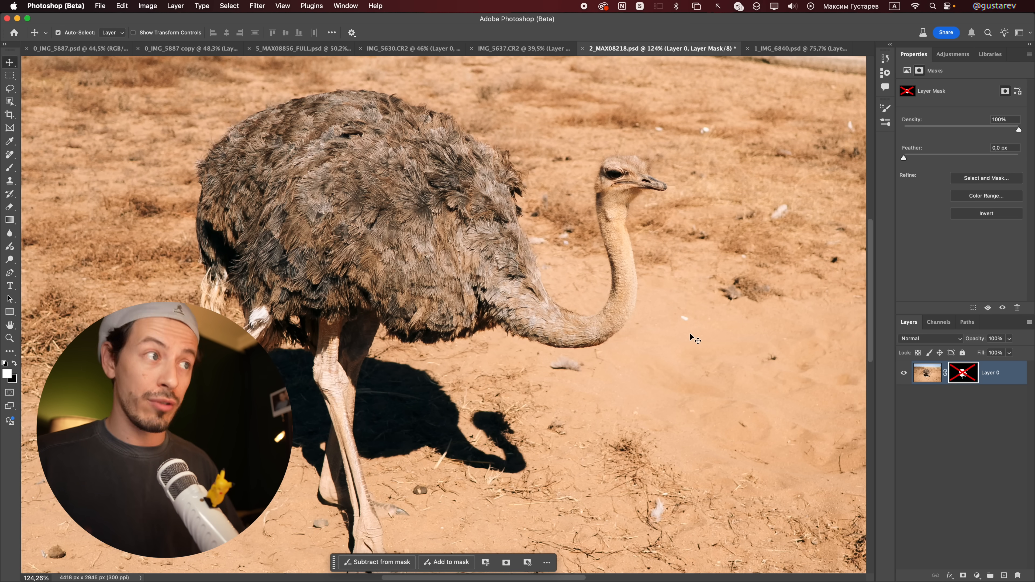
{"action": "key", "text": "ctrl+a"}
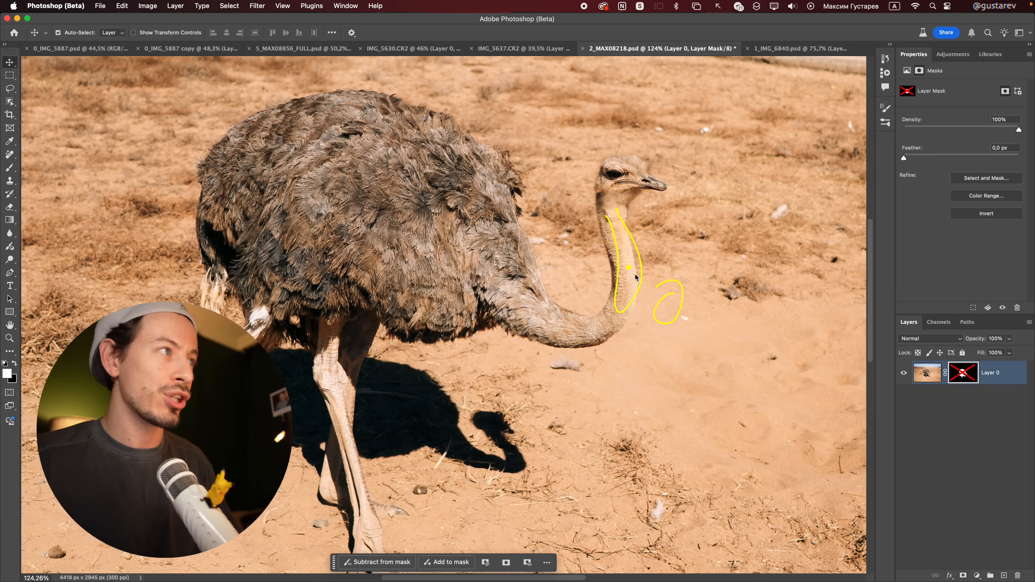
{"action": "key", "text": "ctrl+a"}
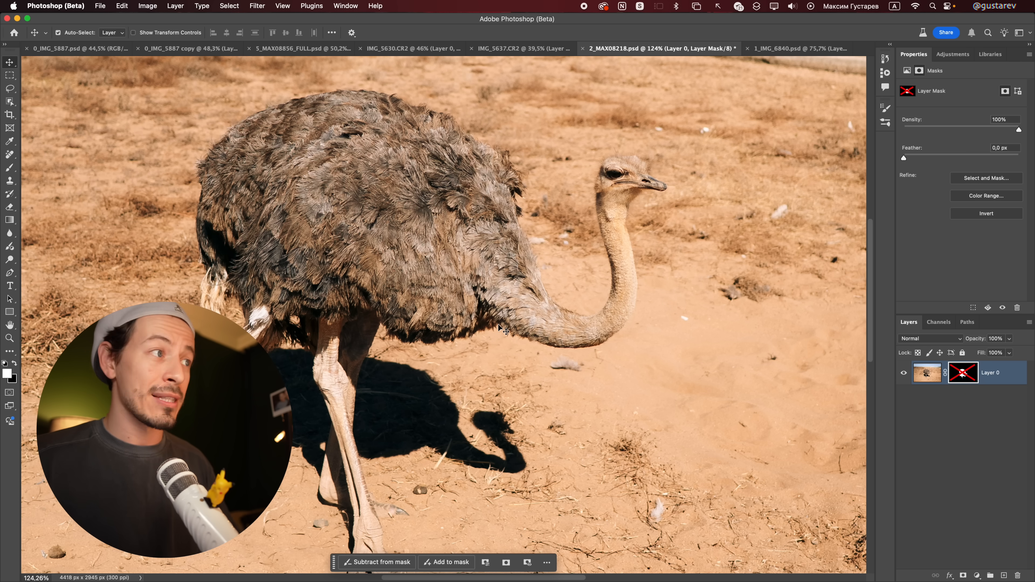
{"action": "scroll", "coordinate": [456, 330], "scroll_direction": "down", "scroll_amount": 5}
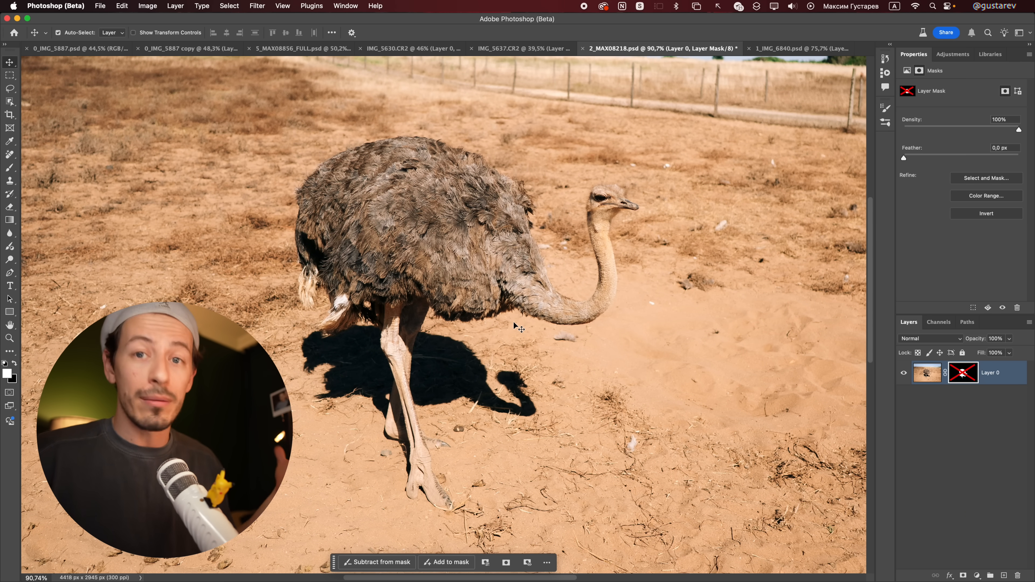
{"action": "left_click", "coordinate": [966, 373], "text": "alt"}
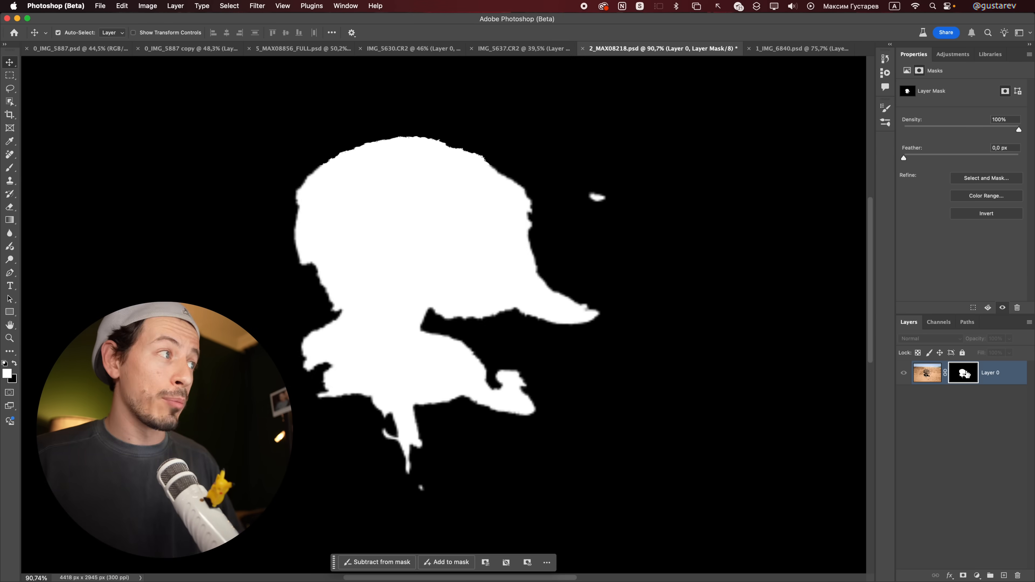
{"action": "left_click", "coordinate": [964, 373], "text": "alt"}
Step: Duplicate Layer 0, hide the original and delete the layer mask from the copy
{"action": "key", "text": "super+j"}
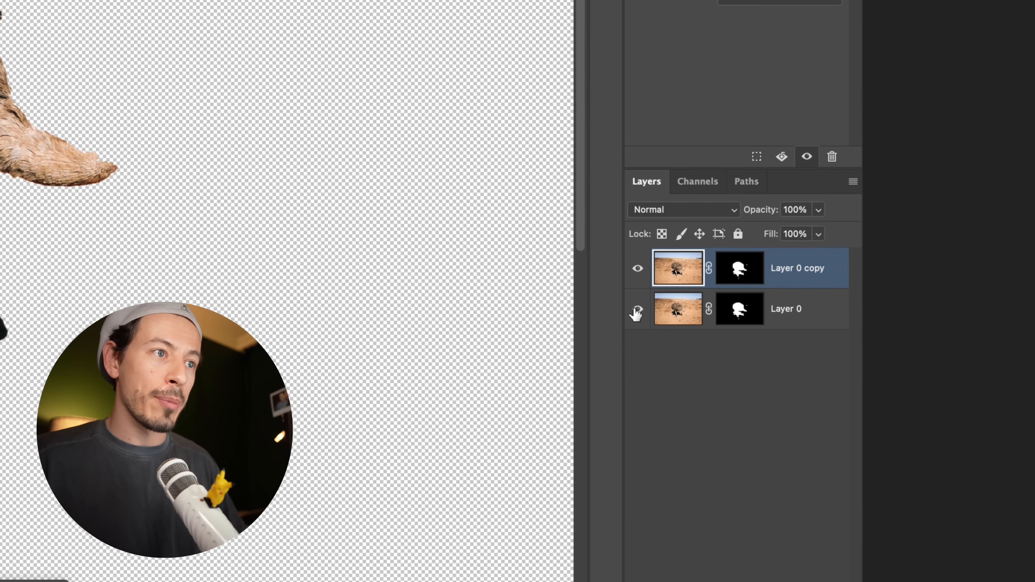
{"action": "left_click", "coordinate": [636, 311]}
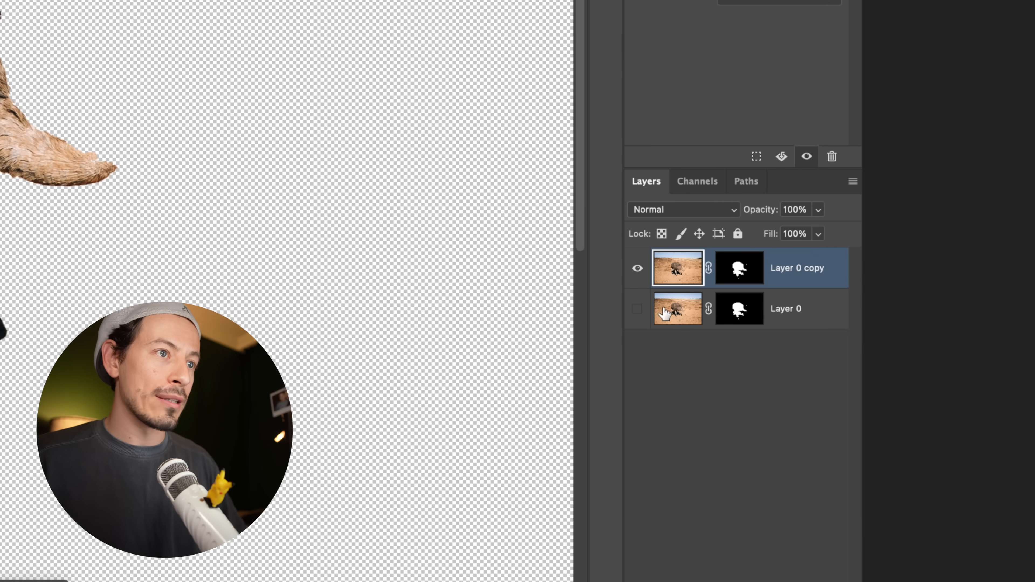
{"action": "right_click", "coordinate": [741, 268]}
{"action": "left_click", "coordinate": [692, 303]}
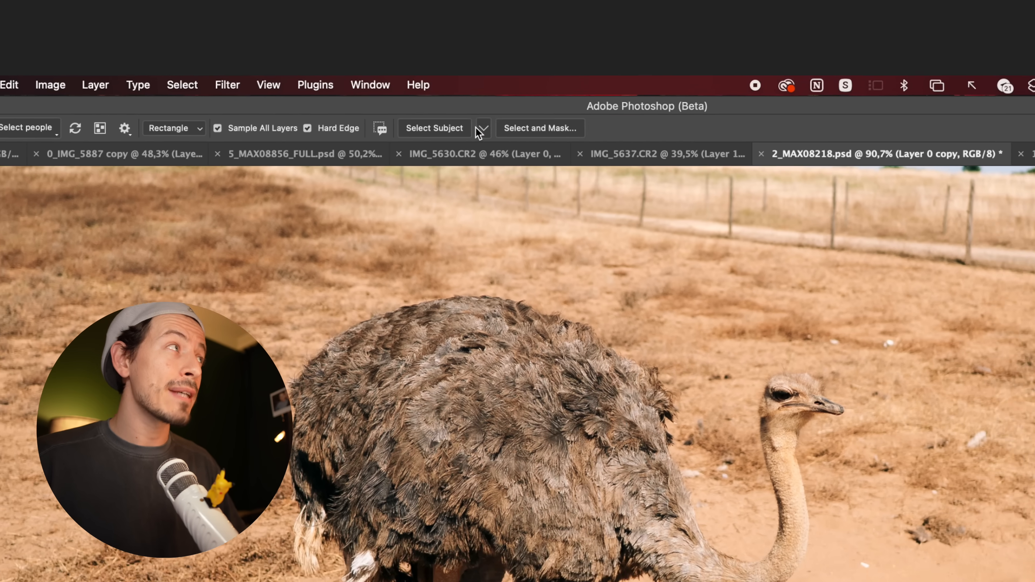
Step: Select the ostrich again using Cloud (Detailed results), mask Layer 0 copy with it and display the mask alone
{"action": "left_click", "coordinate": [482, 128]}
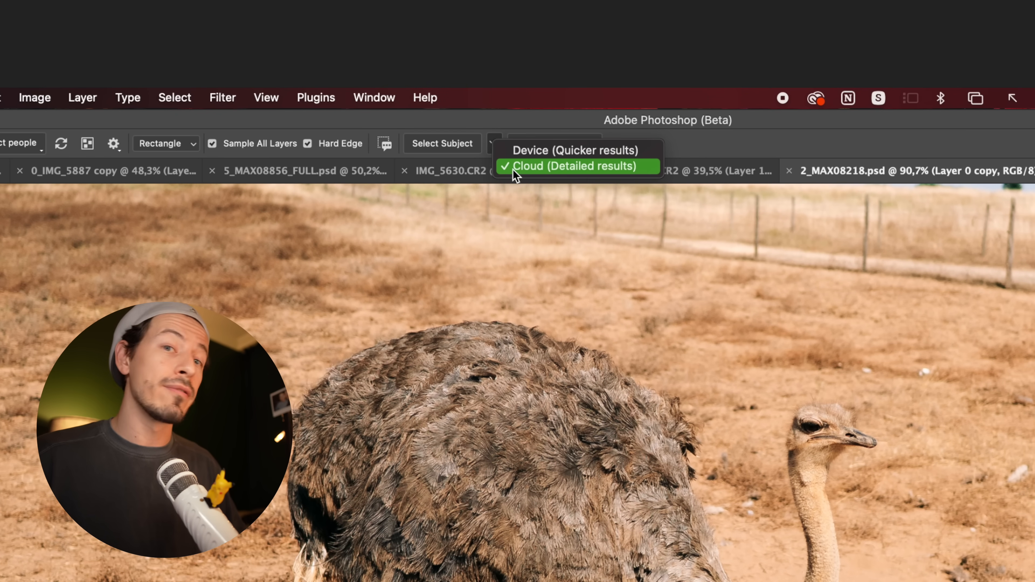
{"action": "left_click", "coordinate": [514, 173]}
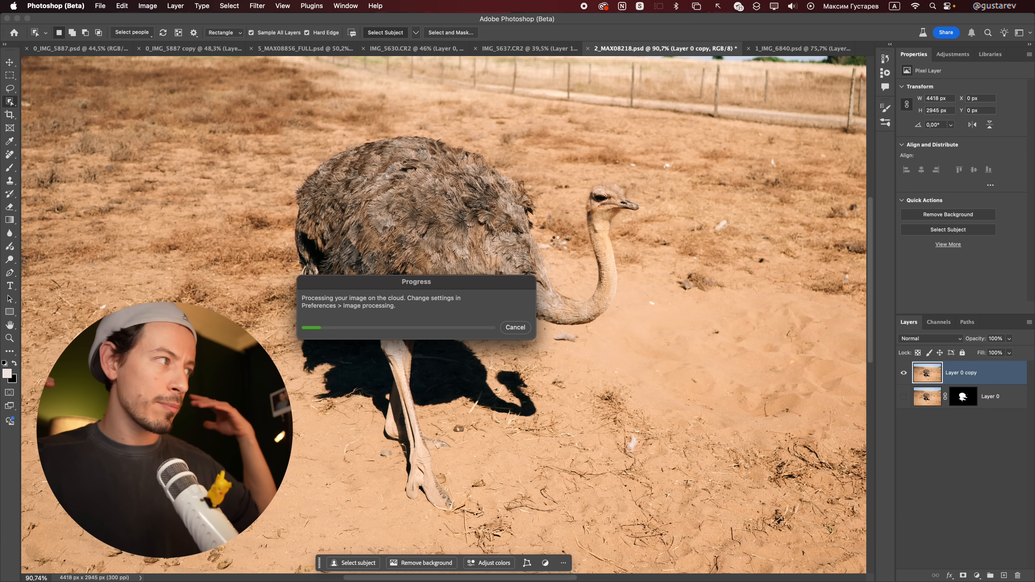
{"action": "left_click", "coordinate": [963, 373], "text": "alt"}
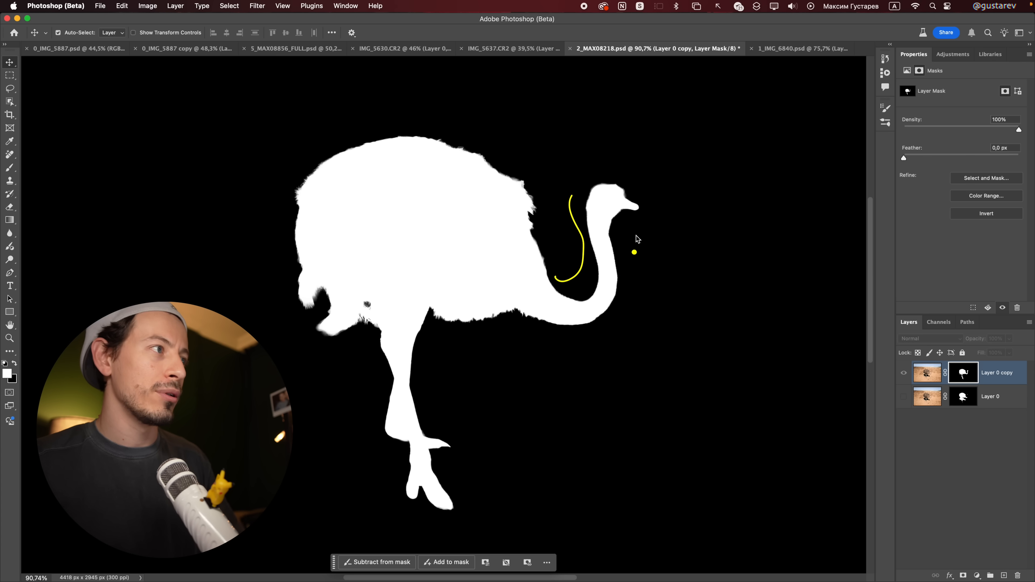
Step: Examine the new mask's edges around the ostrich's neck, tail feathers and legs, comparing the mask view with the cut-out
{"action": "left_click_drag", "start_coordinate": [534, 201], "coordinate": [590, 263]}
{"action": "left_click", "coordinate": [963, 373], "text": "shift"}
{"action": "left_click_drag", "start_coordinate": [511, 379], "coordinate": [609, 371]}
{"action": "left_click", "coordinate": [963, 378], "text": "shift"}
{"action": "left_click", "coordinate": [963, 377], "text": "shift"}
{"action": "left_click", "coordinate": [963, 378], "text": "shift"}
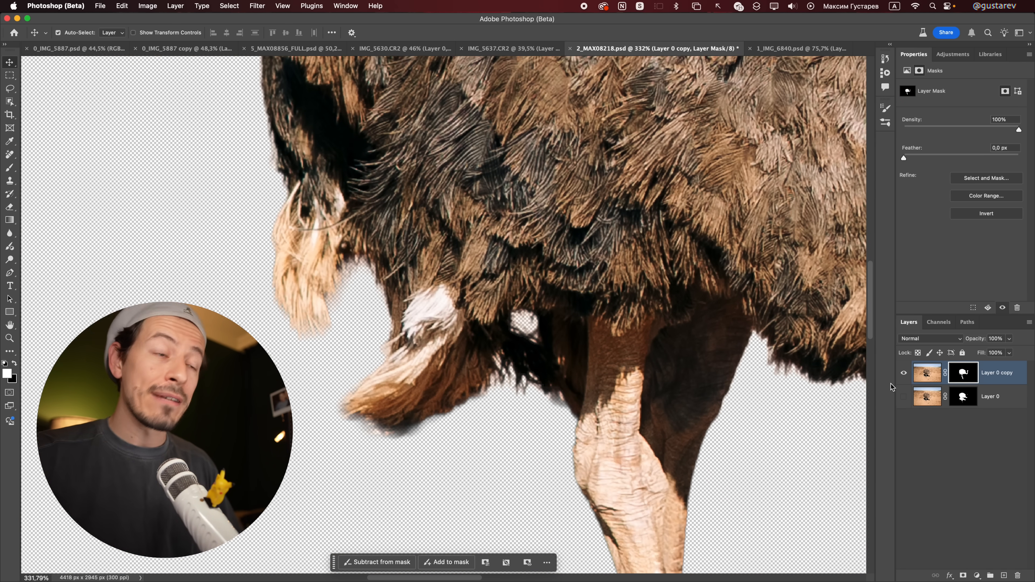
{"action": "left_click", "coordinate": [904, 396]}
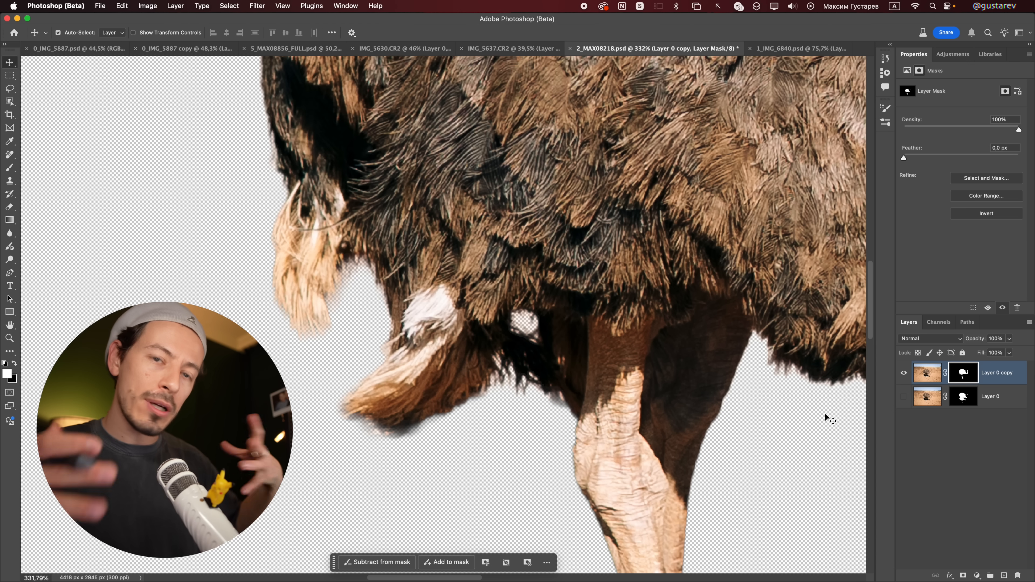
{"action": "left_click_drag", "start_coordinate": [582, 392], "coordinate": [574, 385]}
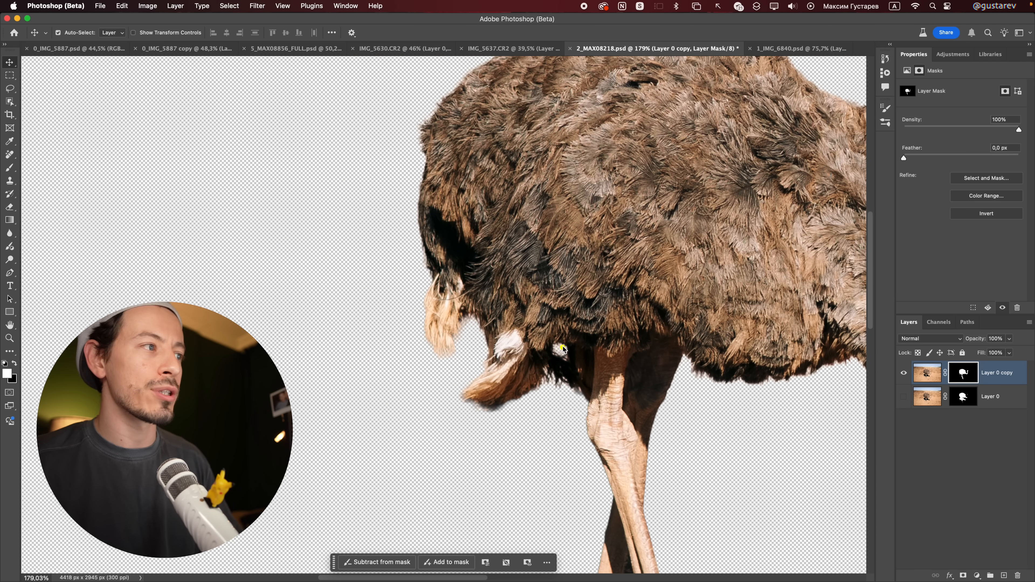
{"action": "left_click", "coordinate": [964, 381], "text": "alt"}
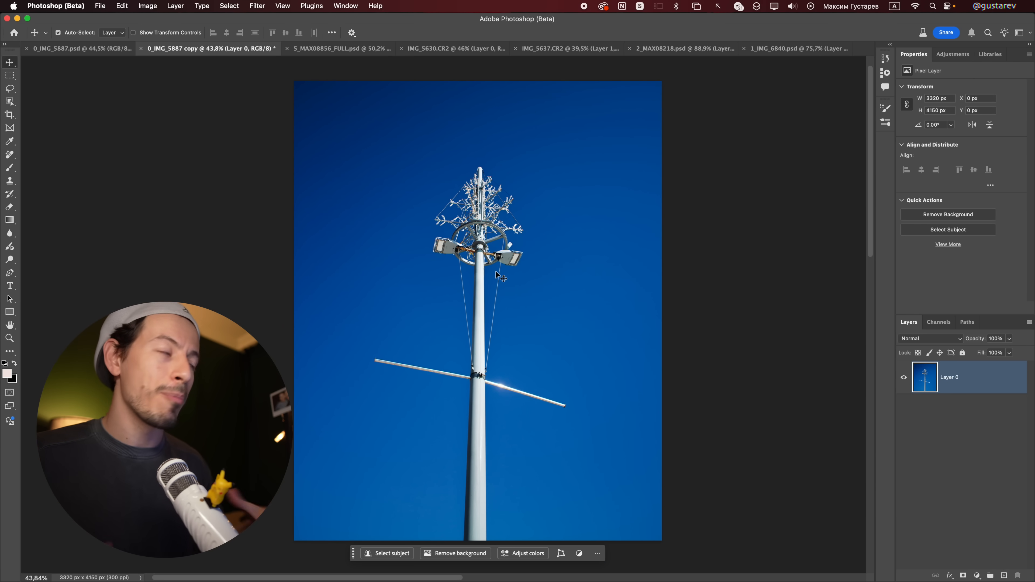
Step: In IMG_5887 copy, select the lamp pole with Select Subject, mask Layer 0 with it and check the decorated top
{"action": "key", "text": "w"}
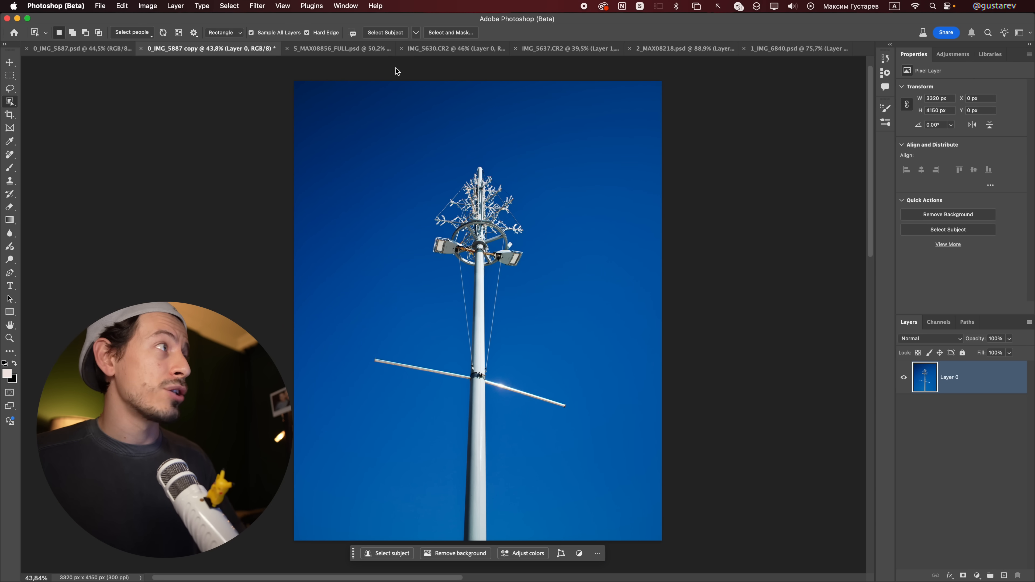
{"action": "left_click", "coordinate": [416, 32]}
{"action": "left_click", "coordinate": [427, 38]}
{"action": "left_click", "coordinate": [390, 34]}
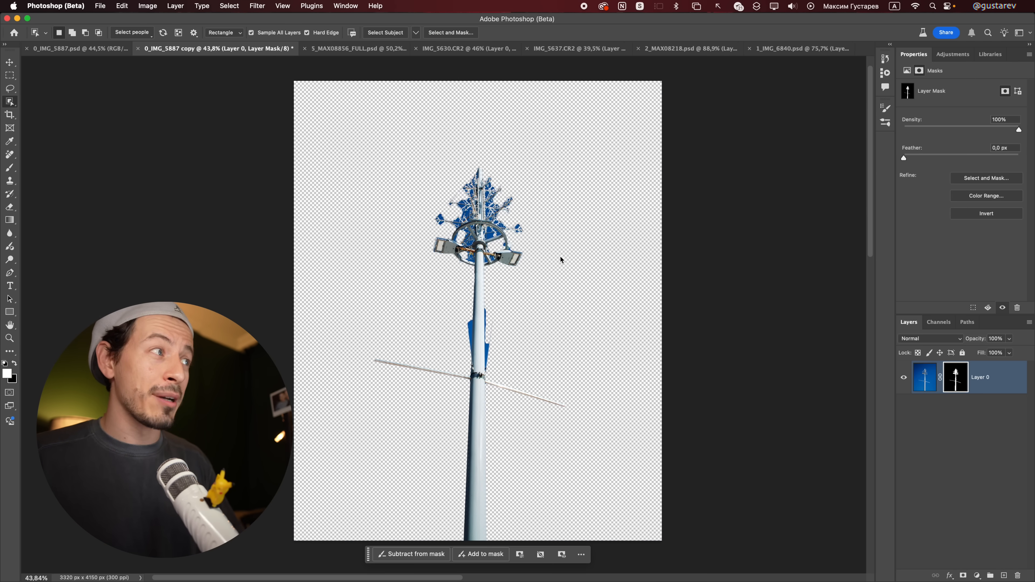
{"action": "scroll", "coordinate": [462, 200], "scroll_direction": "up", "scroll_amount": 10}
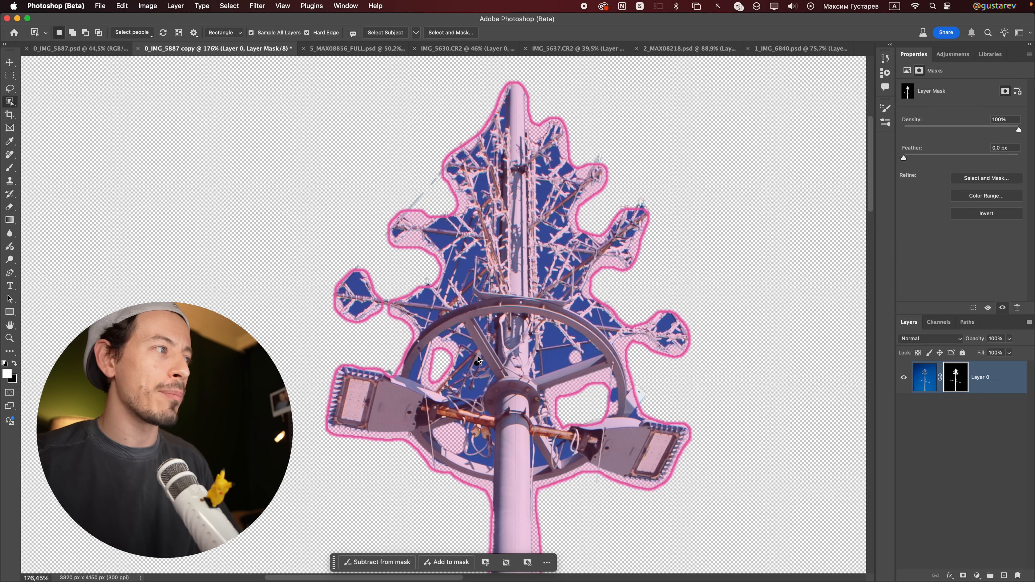
{"action": "key", "text": "v"}
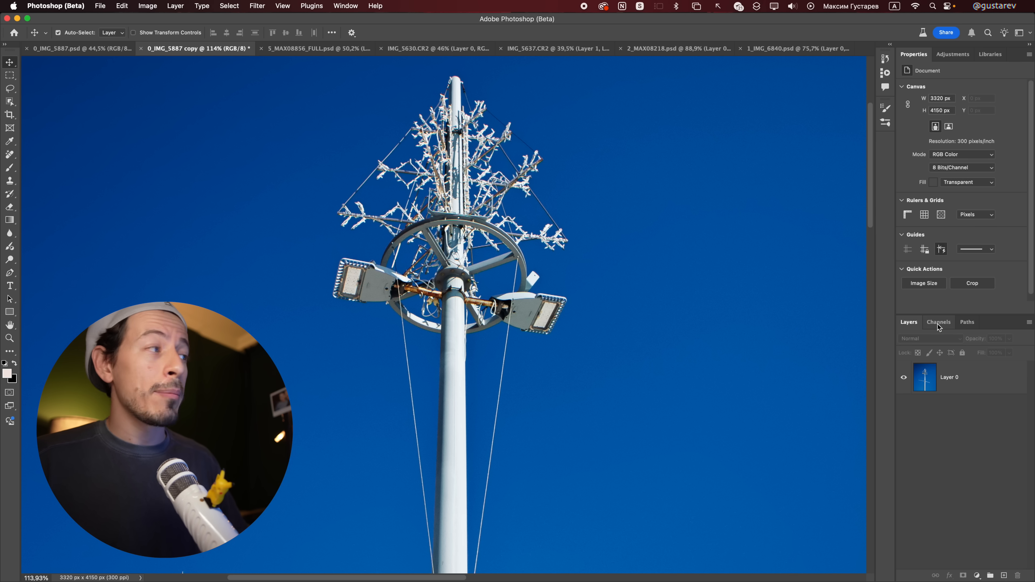
Step: Display only the Red channel and draw a rectangular marquee around the decorated top of the lamp pole
{"action": "left_click", "coordinate": [938, 322]}
{"action": "left_click", "coordinate": [937, 361]}
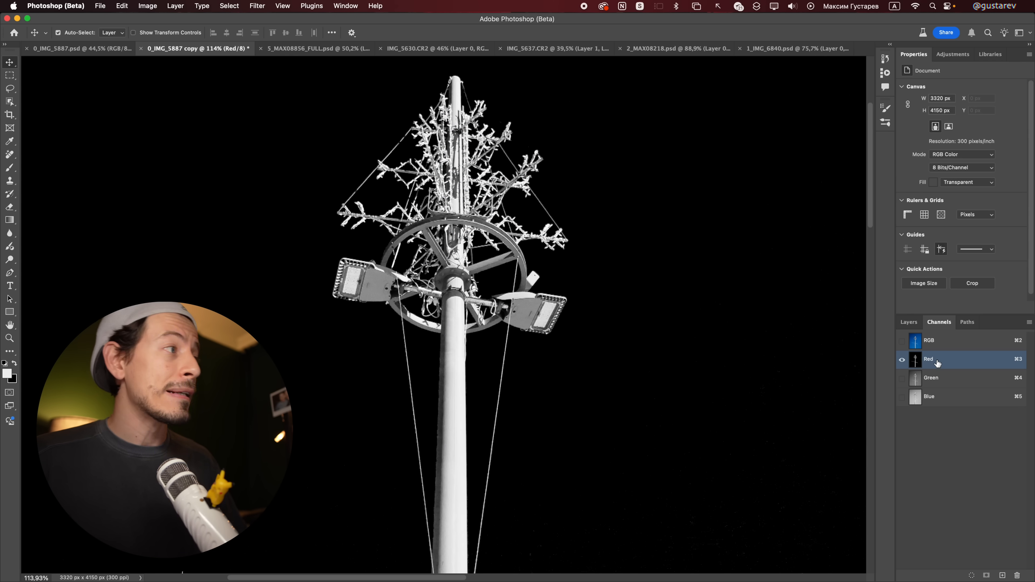
{"action": "scroll", "coordinate": [524, 227], "scroll_direction": "down", "scroll_amount": 3}
{"action": "key", "text": "m"}
{"action": "left_click_drag", "start_coordinate": [342, 90], "coordinate": [655, 412]}
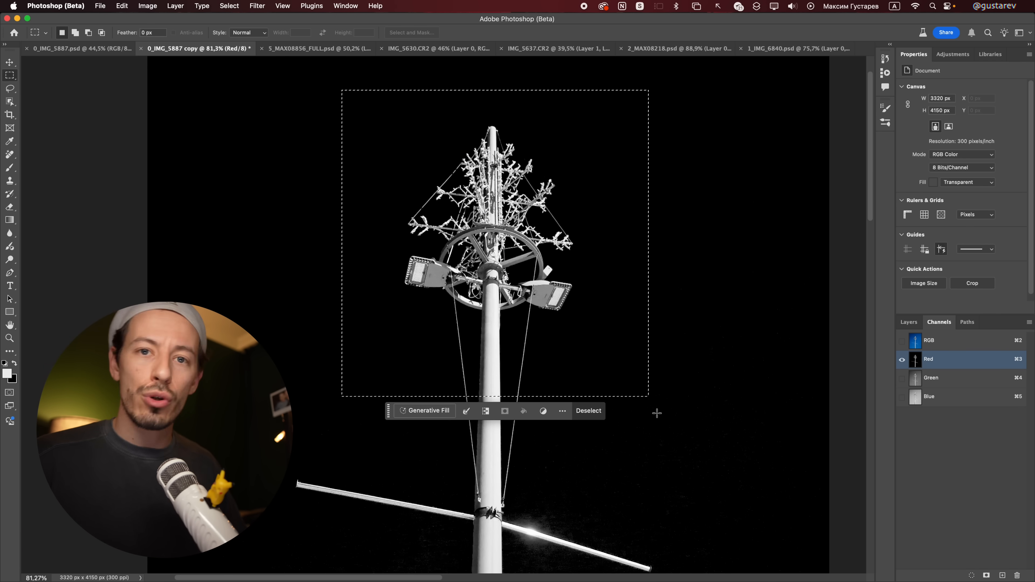
Step: Remove the rectangular marquee, display the full RGB composite again and select Layer 0
{"action": "key", "text": "super+d"}
{"action": "left_click", "coordinate": [902, 341]}
{"action": "left_click", "coordinate": [907, 340]}
{"action": "left_click", "coordinate": [908, 323]}
{"action": "left_click", "coordinate": [960, 379]}
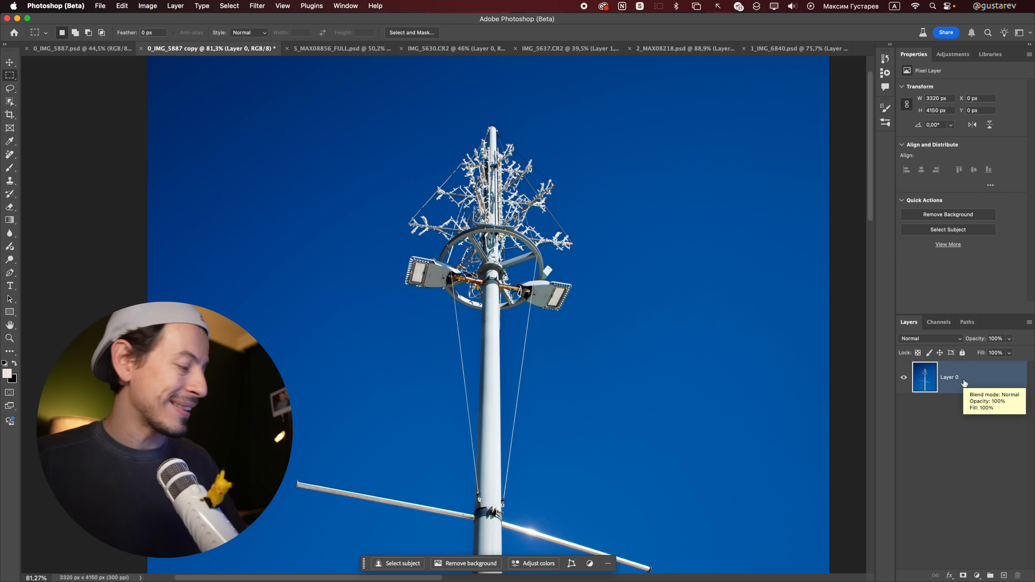
Step: Select the lamp pole with Select Subject in Cloud (Detailed results) mode and mask Layer 0 with the selection
{"action": "key", "text": "w"}
{"action": "left_click", "coordinate": [416, 35]}
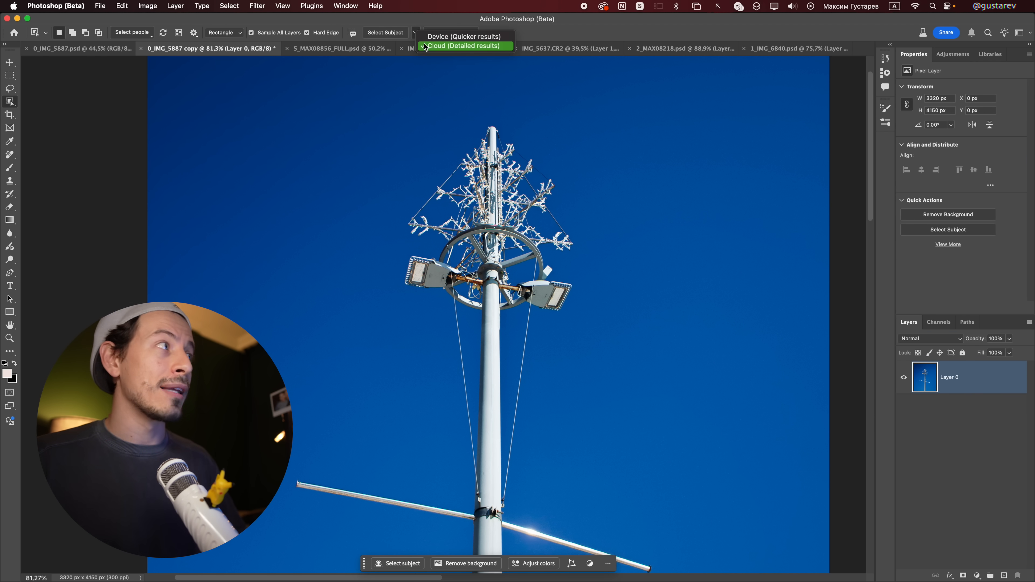
{"action": "left_click", "coordinate": [424, 46]}
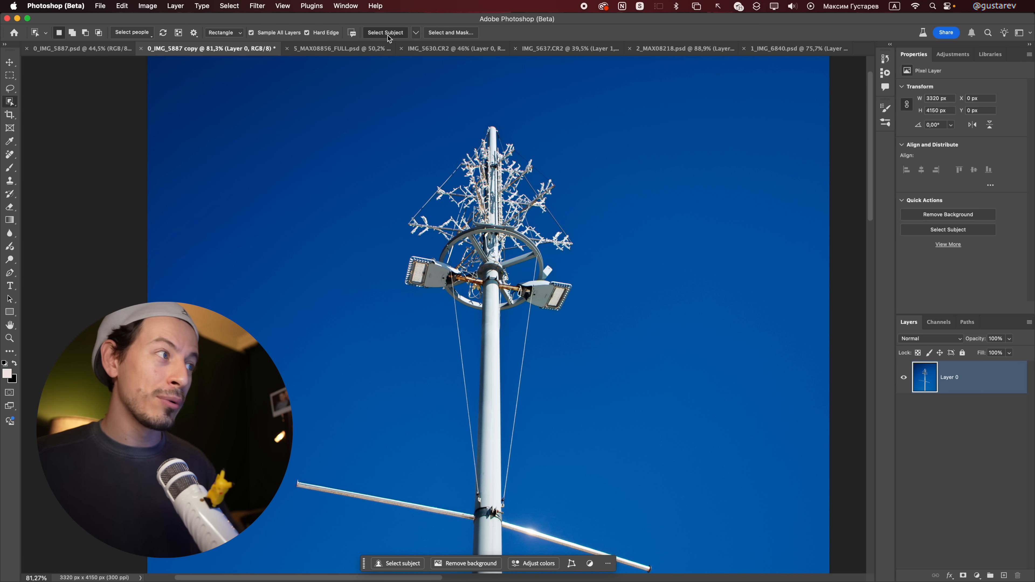
{"action": "left_click", "coordinate": [388, 35]}
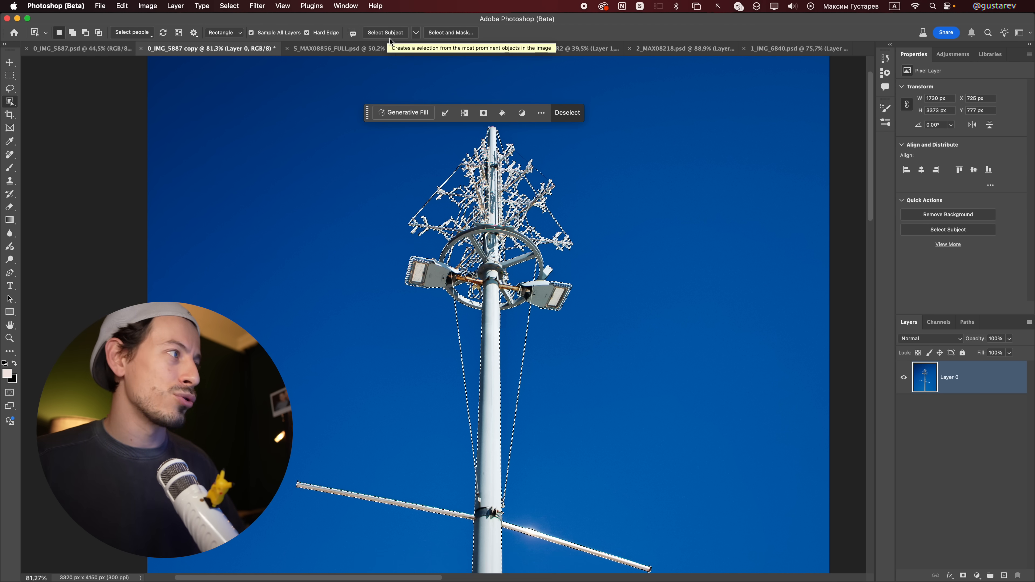
{"action": "scroll", "coordinate": [595, 304], "scroll_direction": "down", "scroll_amount": 3}
{"action": "scroll", "coordinate": [595, 304], "scroll_direction": "down", "scroll_amount": 5}
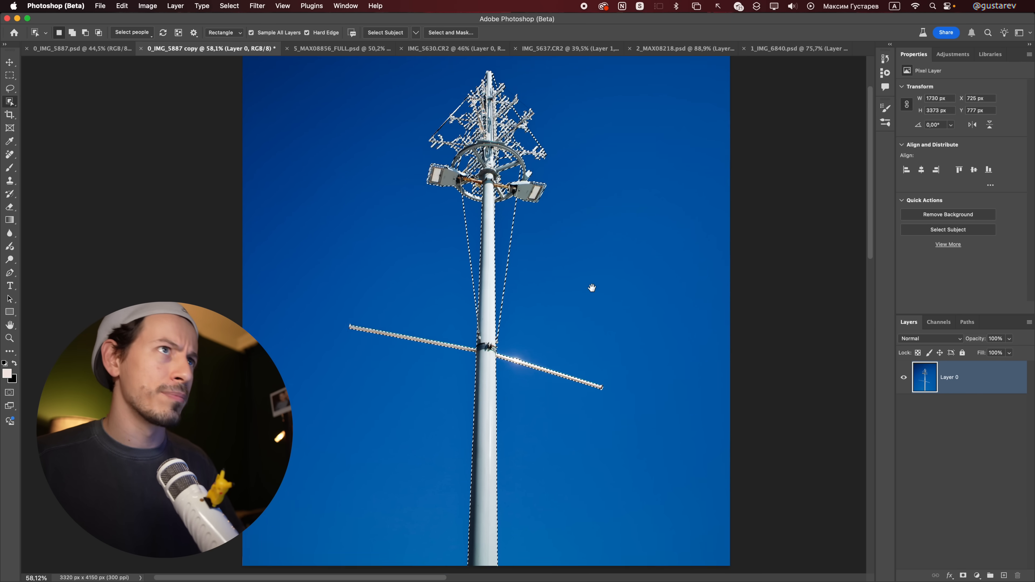
{"action": "scroll", "coordinate": [610, 264], "scroll_direction": "up", "scroll_amount": 3}
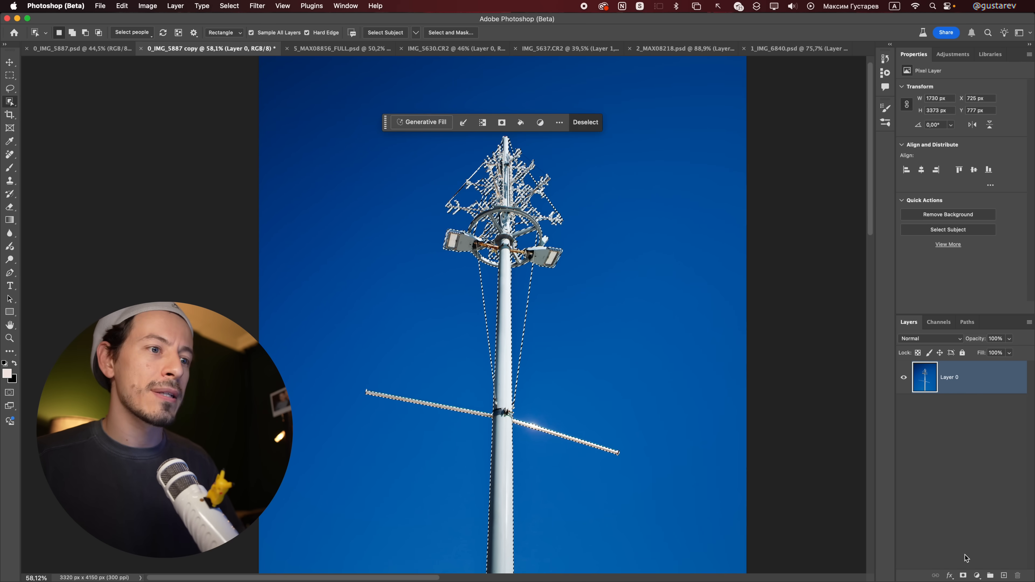
{"action": "left_click", "coordinate": [963, 575]}
Step: Add a solid colour fill of 808080 beneath Layer 0 and check the decorated top of the pole against it
{"action": "left_click", "coordinate": [977, 575]}
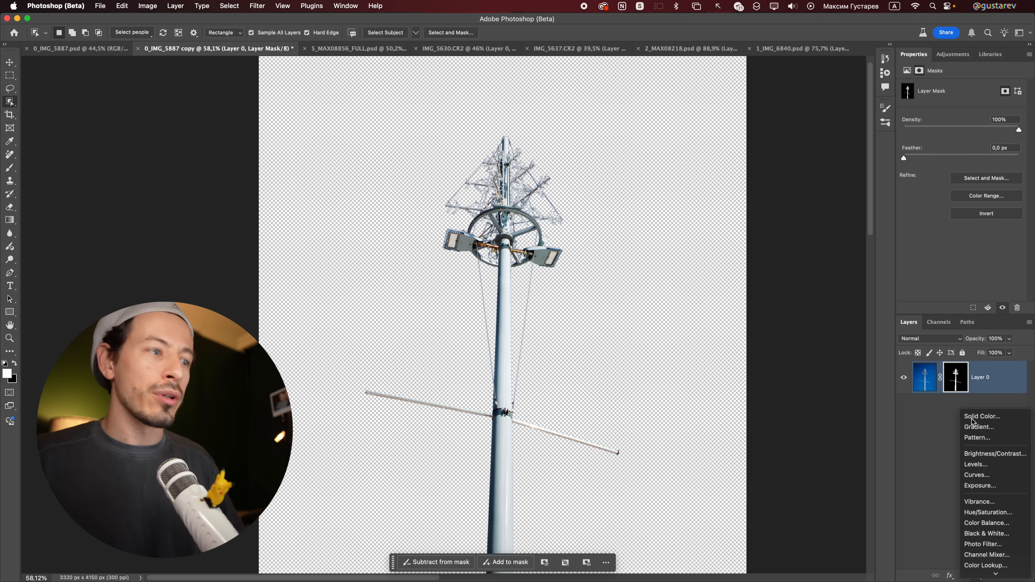
{"action": "left_click", "coordinate": [987, 415]}
{"action": "type", "text": "808080"}
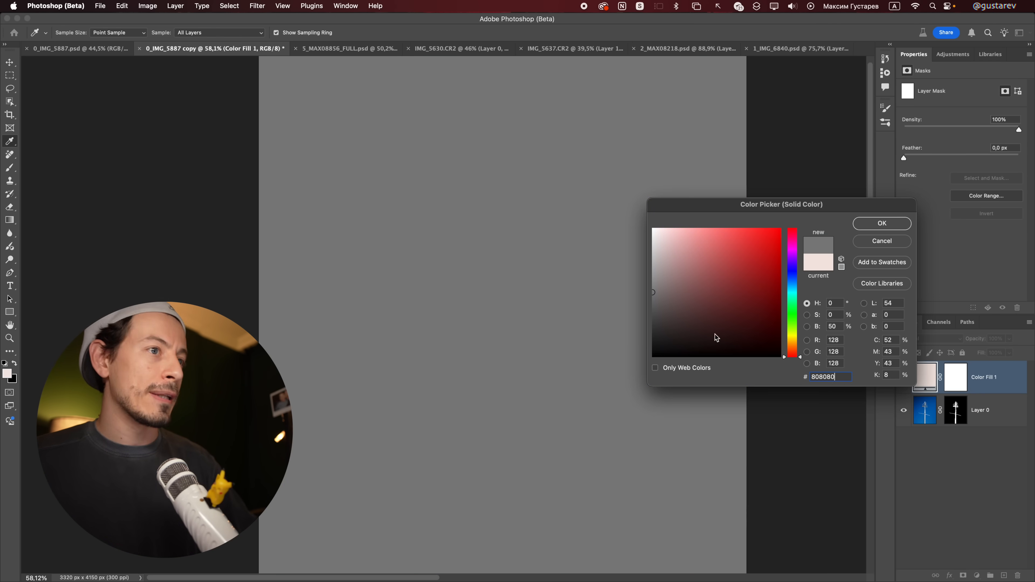
{"action": "key", "text": "Return"}
{"action": "key", "text": "super+["}
{"action": "left_click_drag", "start_coordinate": [510, 200], "coordinate": [554, 264]}
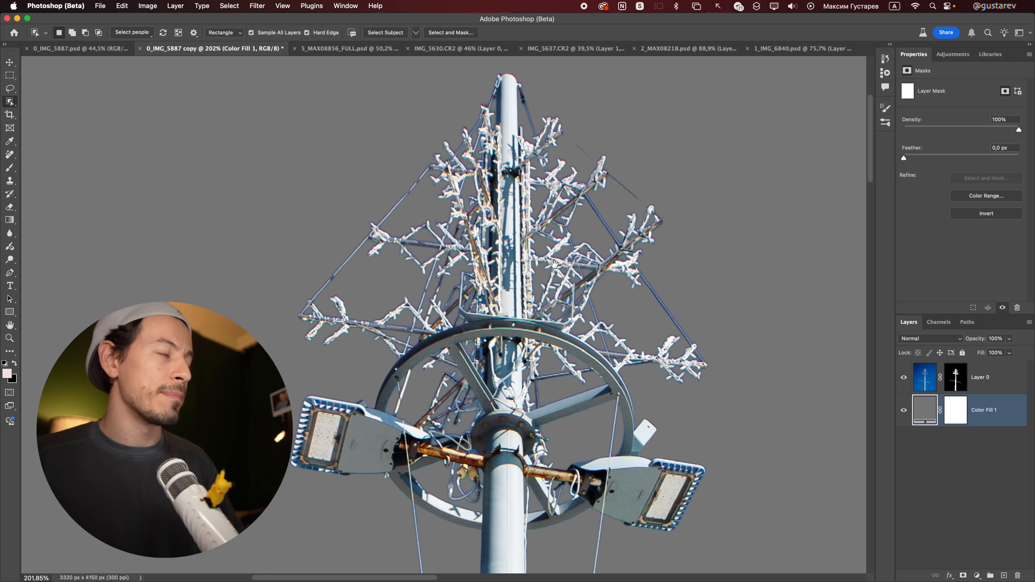
{"action": "scroll", "coordinate": [517, 267], "scroll_direction": "down", "scroll_amount": 5}
Step: Clip a Hue/Saturation adjustment to Layer 0, desaturate the Blues and shift their colour range toward cyan
{"action": "left_click", "coordinate": [983, 377]}
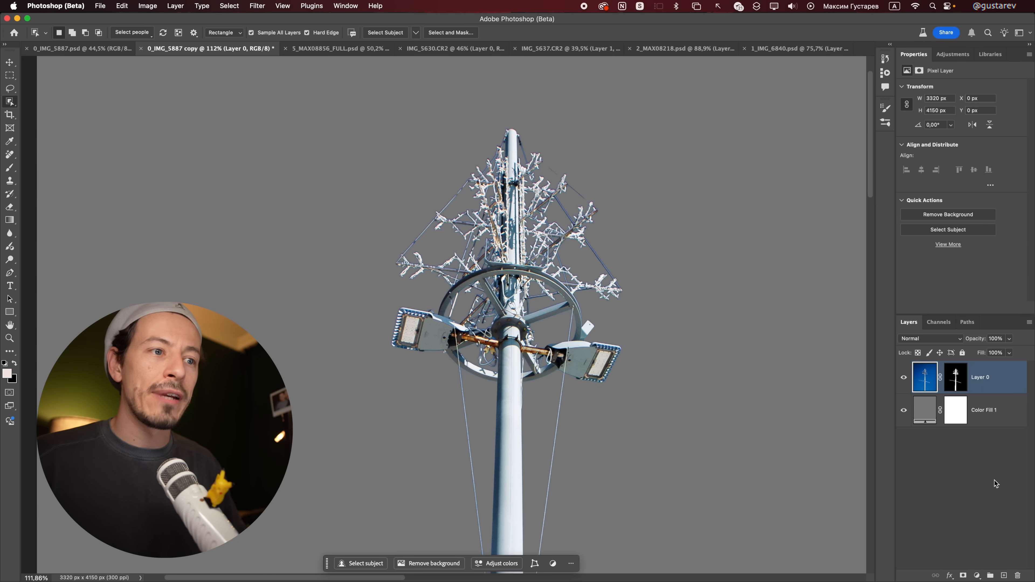
{"action": "left_click", "coordinate": [978, 575]}
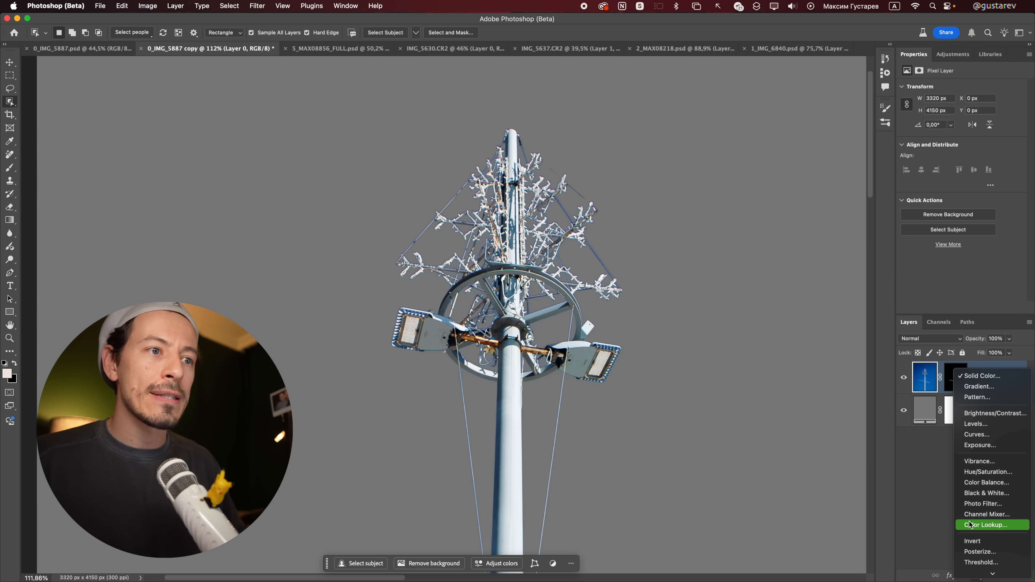
{"action": "left_click", "coordinate": [972, 473]}
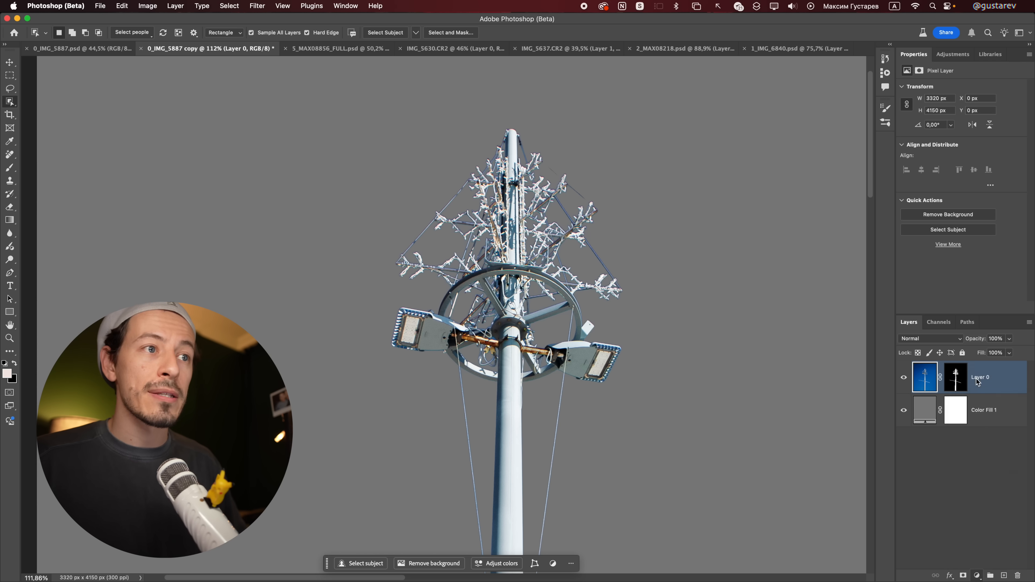
{"action": "left_click", "coordinate": [979, 393], "text": "alt"}
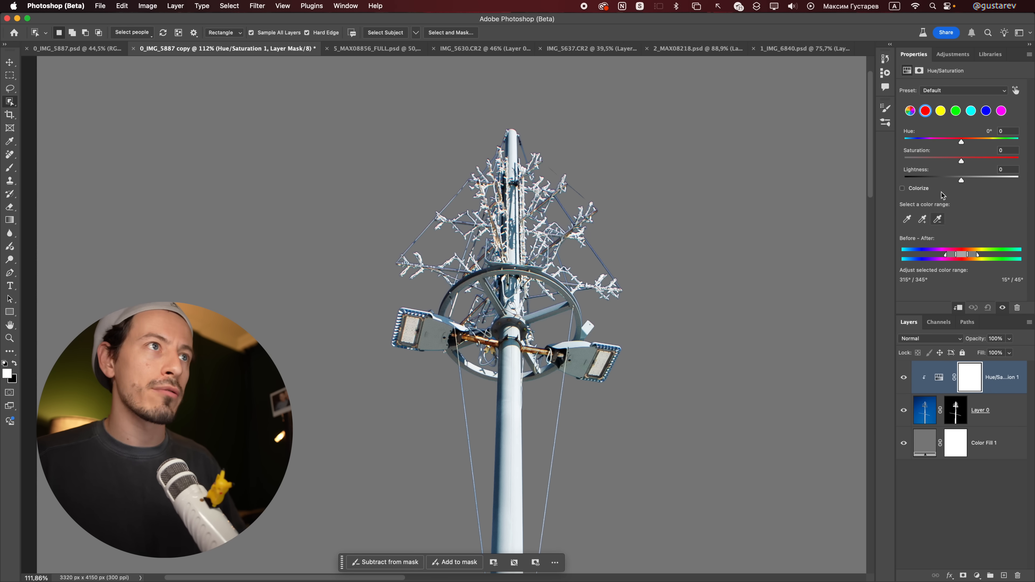
{"action": "left_click", "coordinate": [983, 112]}
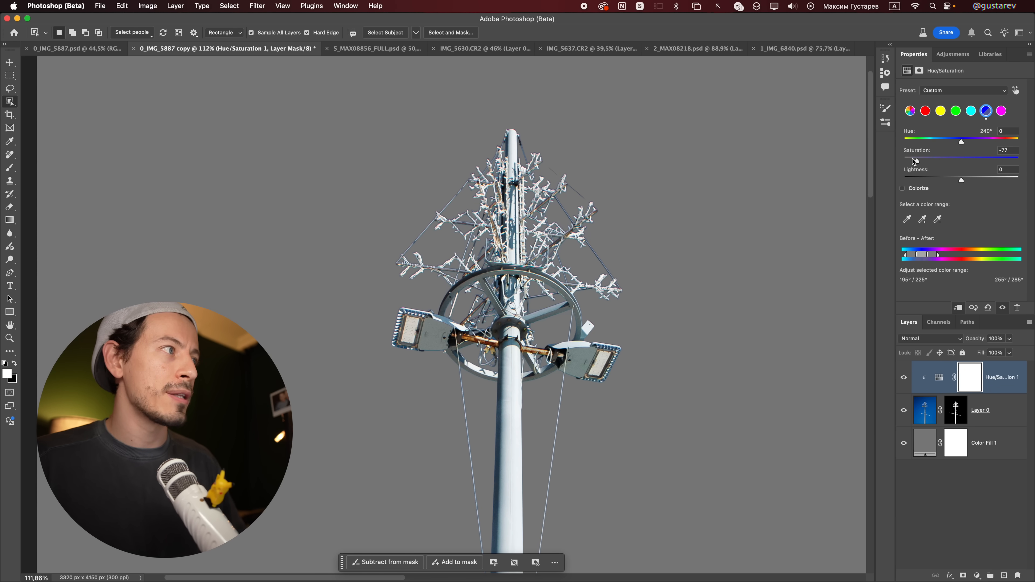
{"action": "left_click_drag", "start_coordinate": [924, 258], "coordinate": [917, 259]}
{"action": "scroll", "coordinate": [616, 206], "scroll_direction": "down", "scroll_amount": 5}
{"action": "left_click", "coordinate": [957, 489]}
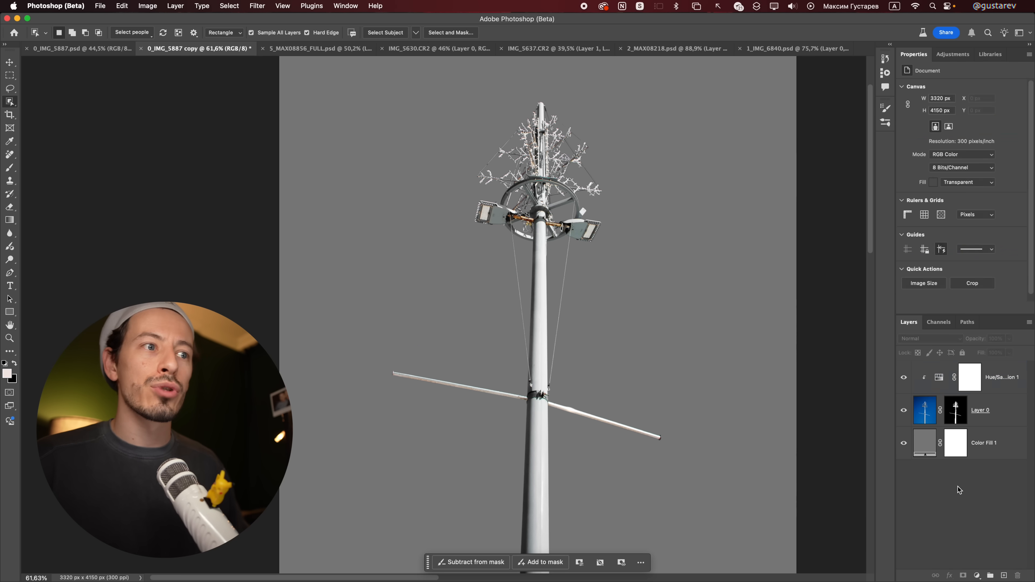
Step: Add a new layer between Layer 0 and the grey fill and draw a dark radial gradient behind the pole
{"action": "key", "text": "super+minus"}
{"action": "left_click", "coordinate": [1003, 575]}
{"action": "left_click_drag", "start_coordinate": [955, 373], "coordinate": [937, 459]}
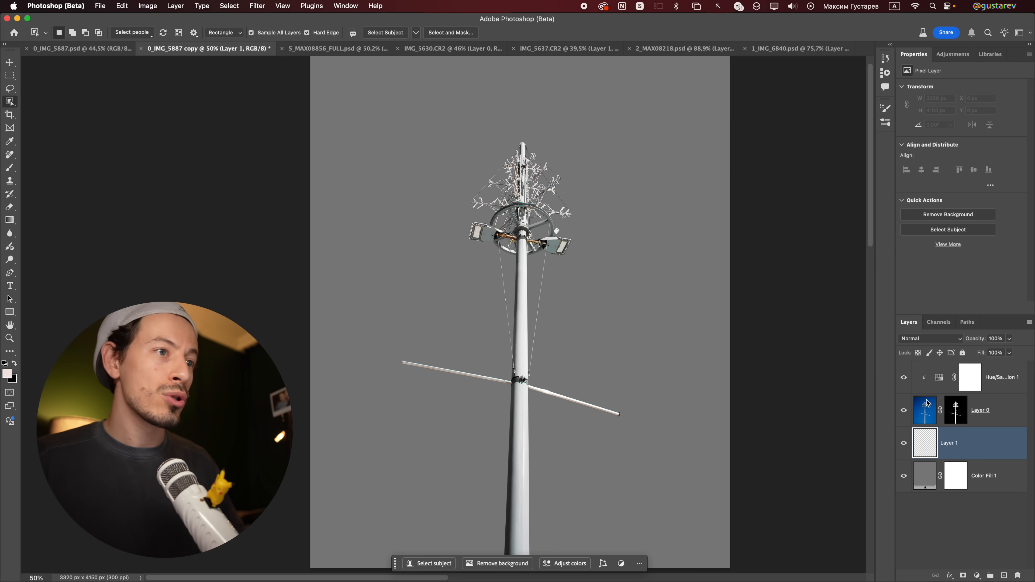
{"action": "left_click", "coordinate": [8, 222]}
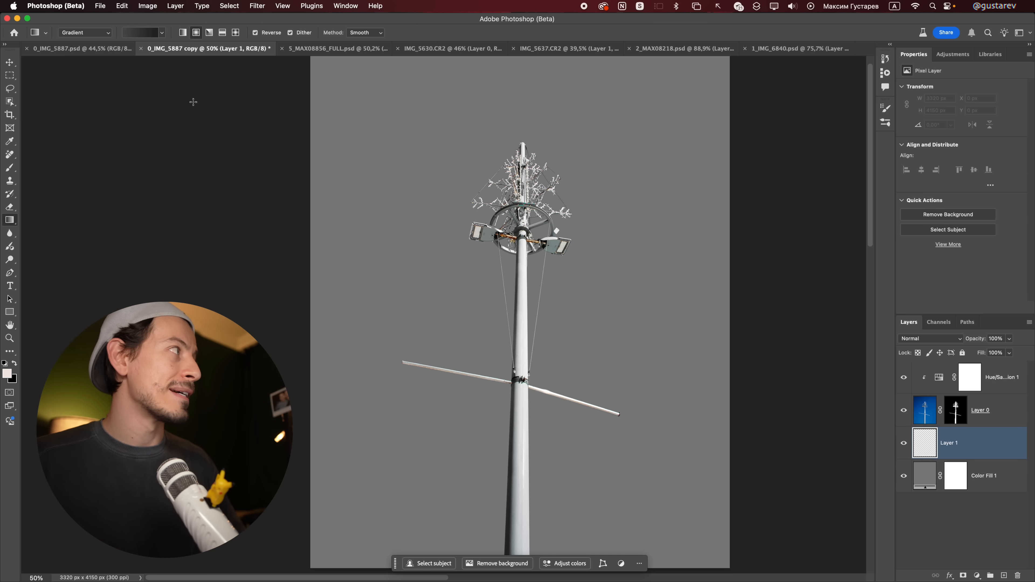
{"action": "left_click_drag", "start_coordinate": [484, 126], "coordinate": [610, 509]}
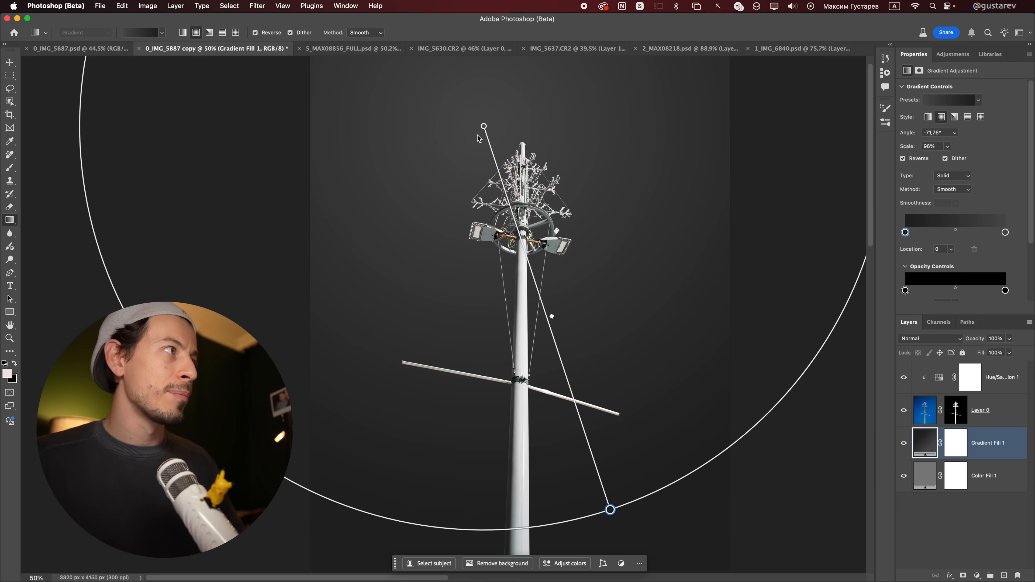
{"action": "left_click_drag", "start_coordinate": [502, 148], "coordinate": [511, 177]}
{"action": "left_click_drag", "start_coordinate": [667, 144], "coordinate": [370, 537]}
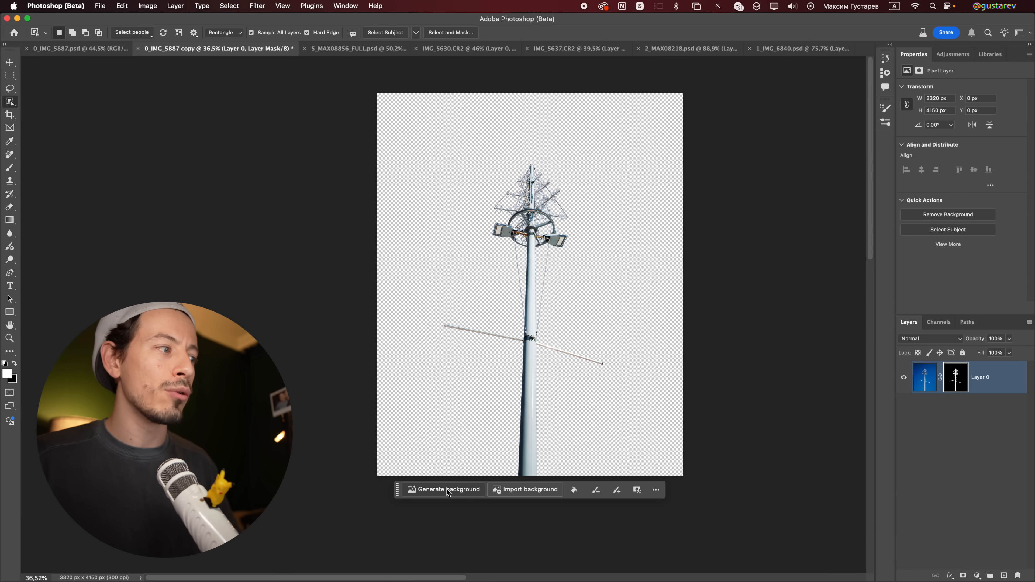
Step: Generate a background for the masked lamp pole from the prompt "mountains" and choose the second variation
{"action": "left_click", "coordinate": [447, 490]}
{"action": "type", "text": "mountains"}
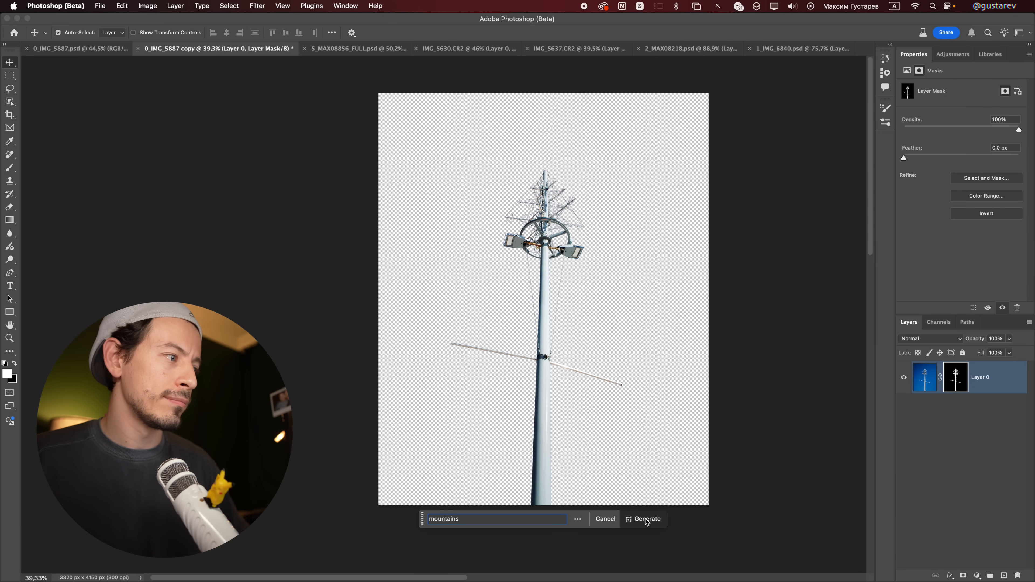
{"action": "left_click", "coordinate": [645, 519]}
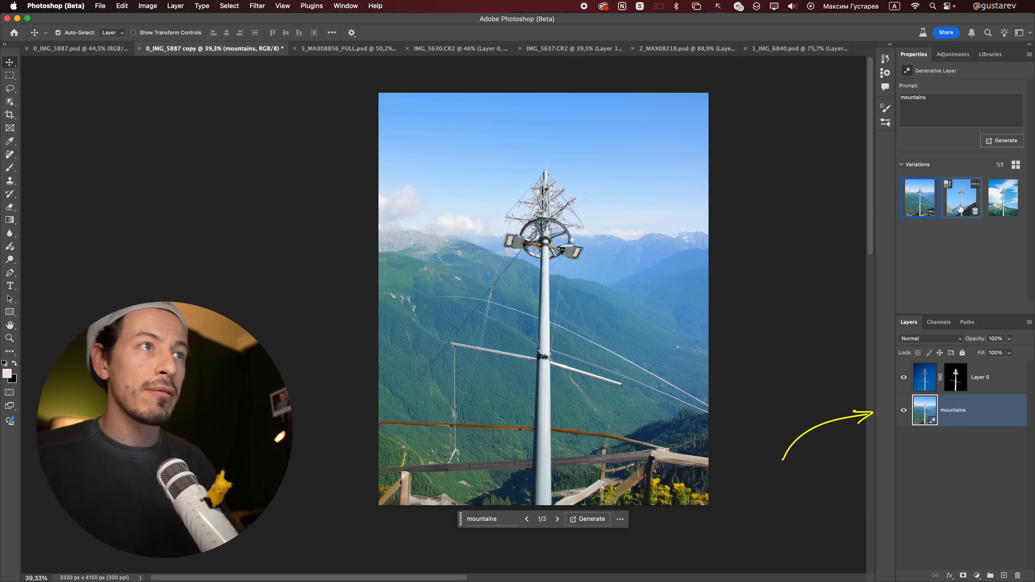
{"action": "left_click", "coordinate": [961, 209]}
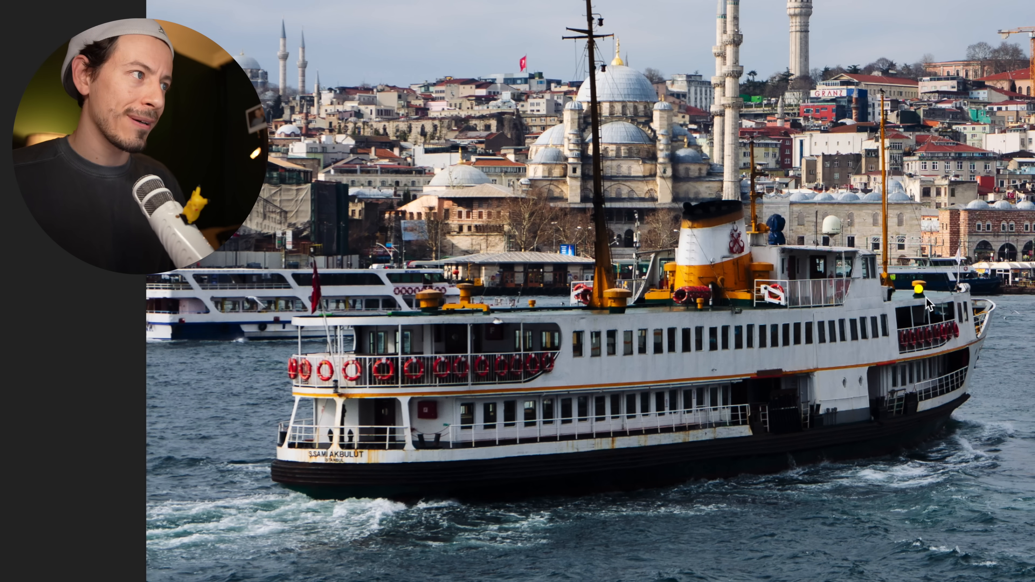
Step: In 1_IMG_6840.psd, select the ferry with Select Subject in Device (Quicker results) mode and mask Layer 0 with it
{"action": "key", "text": "ctrl+space"}
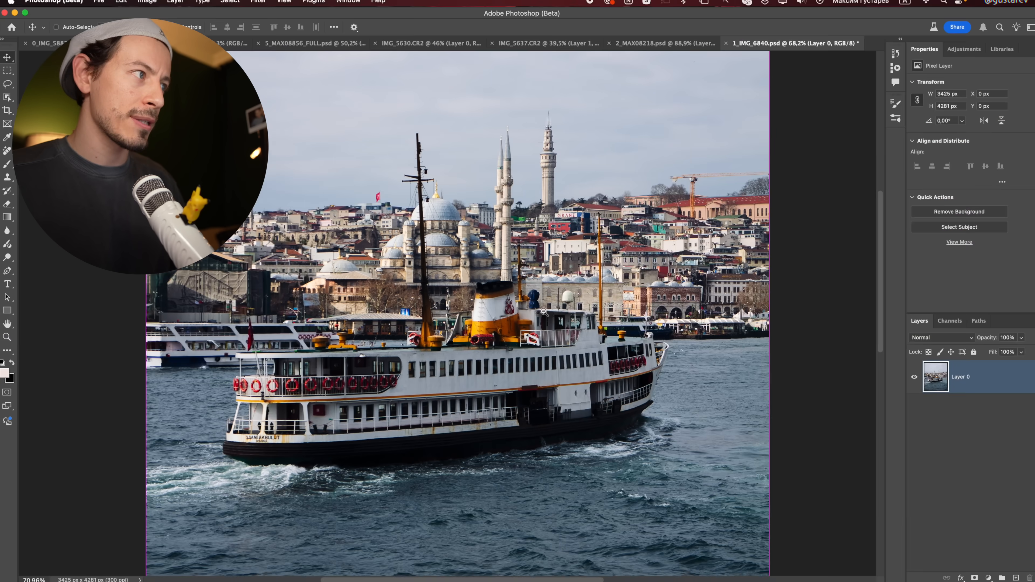
{"action": "left_click_drag", "start_coordinate": [544, 311], "coordinate": [500, 331]}
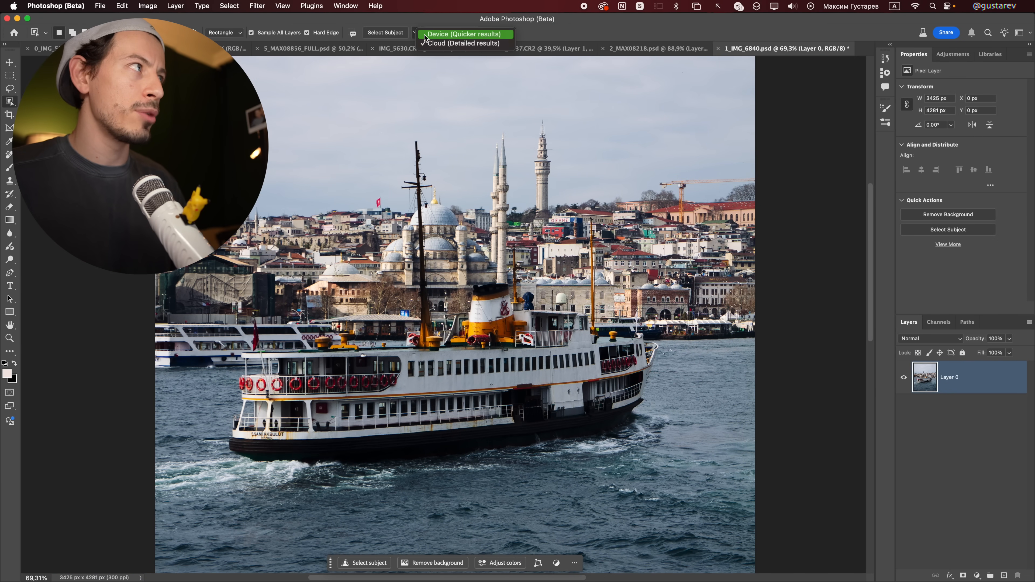
{"action": "left_click", "coordinate": [589, 383]}
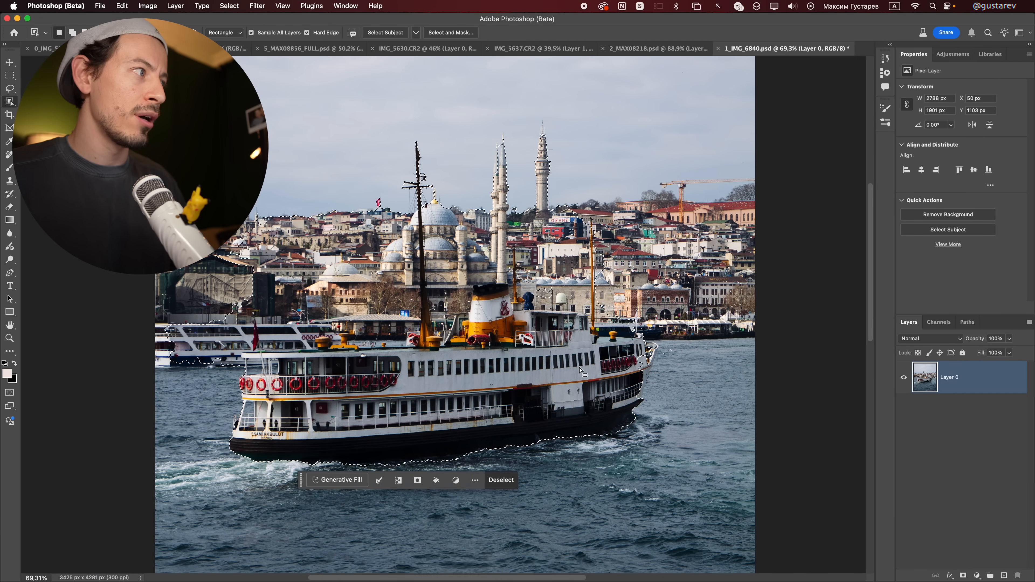
{"action": "left_click", "coordinate": [948, 576]}
{"action": "key", "text": "v"}
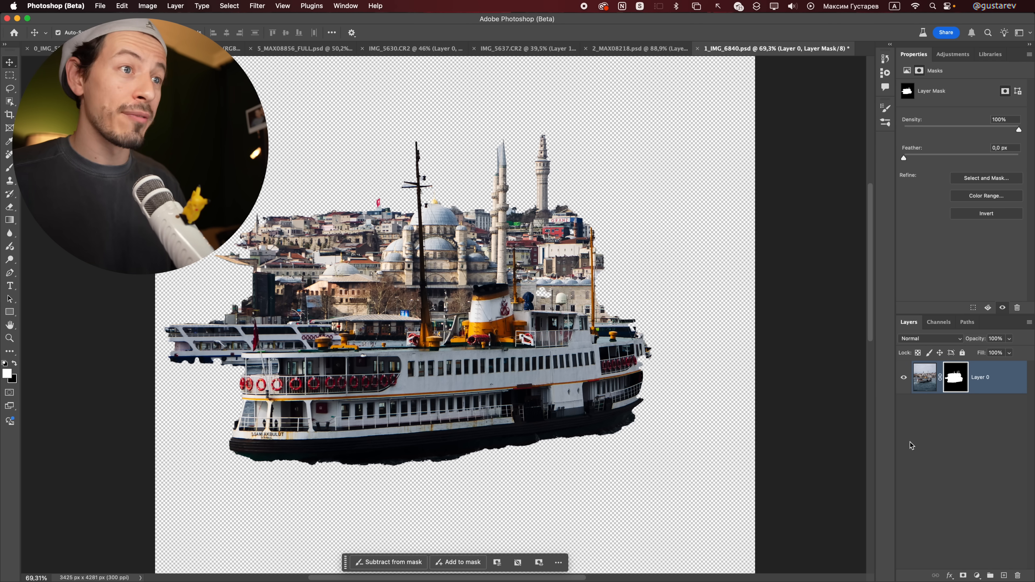
Step: Duplicate the masked Layer 0 and delete the layer mask from the copy
{"action": "key", "text": "super+j"}
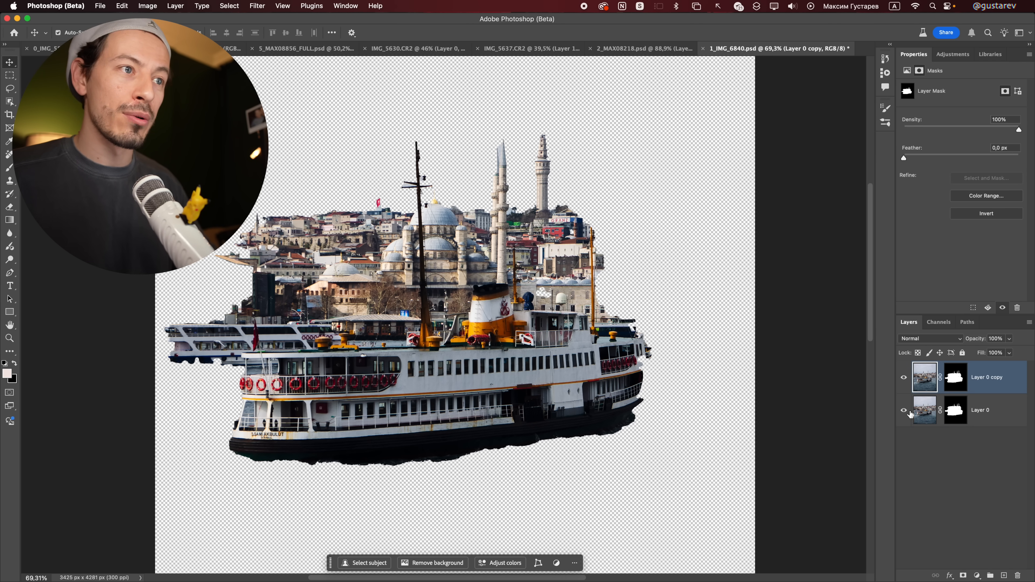
{"action": "right_click", "coordinate": [959, 380]}
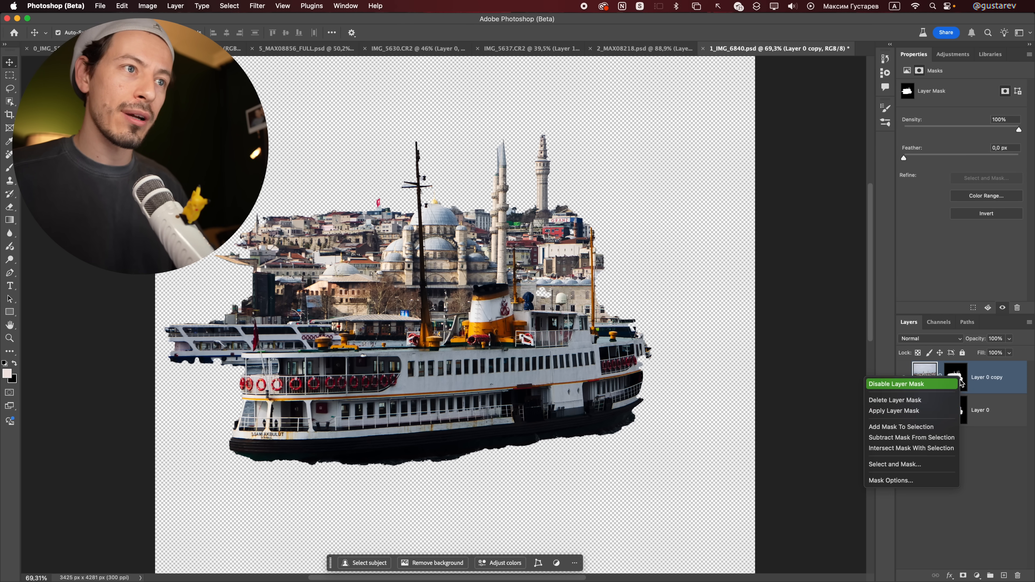
{"action": "left_click", "coordinate": [912, 401]}
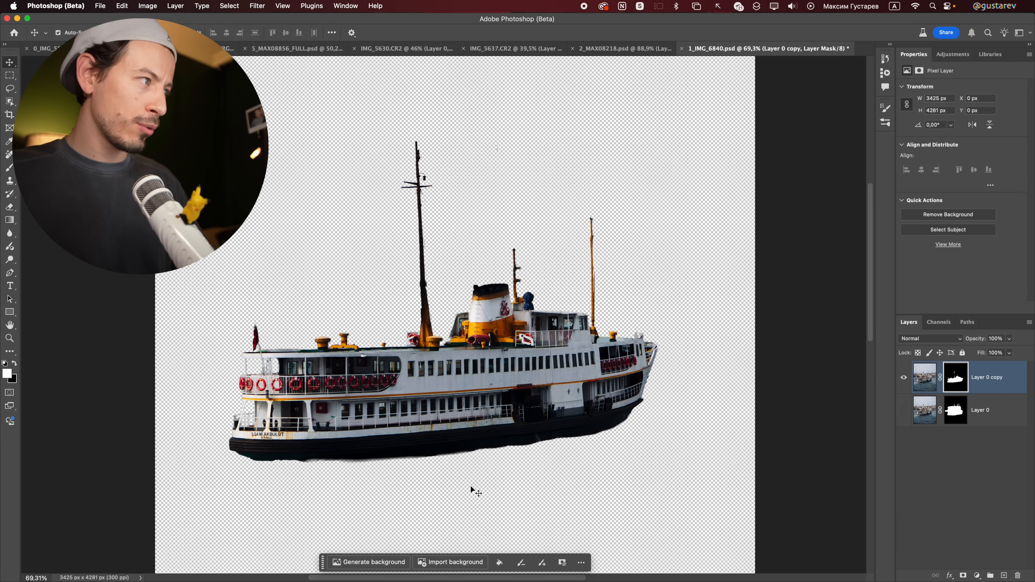
Step: Examine the Layer 0 copy mask's edges around the ferry's funnel, masts, flag and railings, comparing the mask view with the cut-out
{"action": "left_click_drag", "start_coordinate": [524, 340], "coordinate": [611, 343]}
{"action": "left_click_drag", "start_coordinate": [348, 377], "coordinate": [245, 427]}
{"action": "left_click", "coordinate": [957, 380], "text": "shift"}
{"action": "left_click", "coordinate": [958, 380], "text": "shift"}
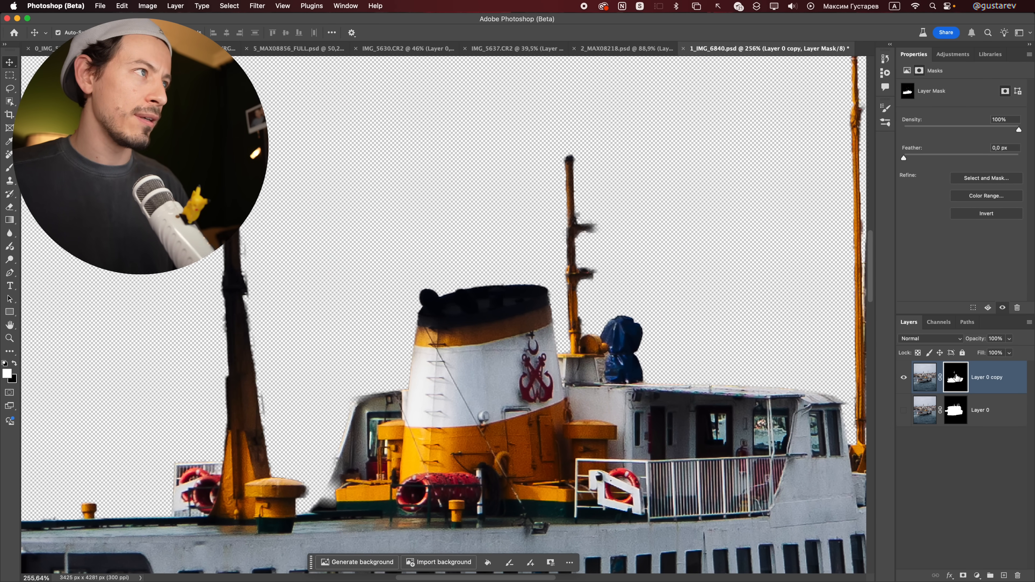
{"action": "left_click", "coordinate": [958, 381], "text": "shift"}
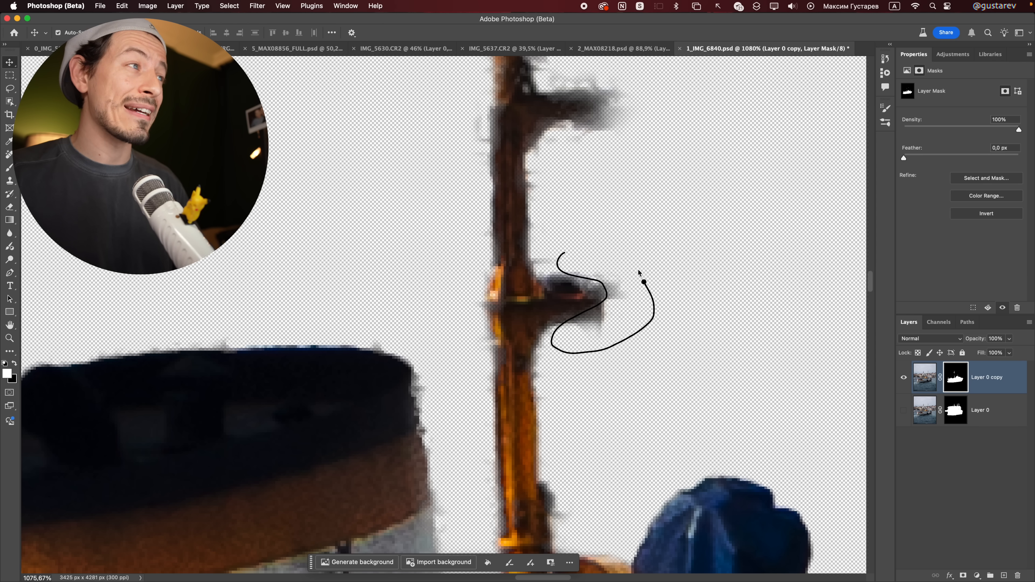
{"action": "left_click_drag", "start_coordinate": [638, 270], "coordinate": [589, 255]}
{"action": "scroll", "coordinate": [600, 312], "scroll_direction": "down", "scroll_amount": 5}
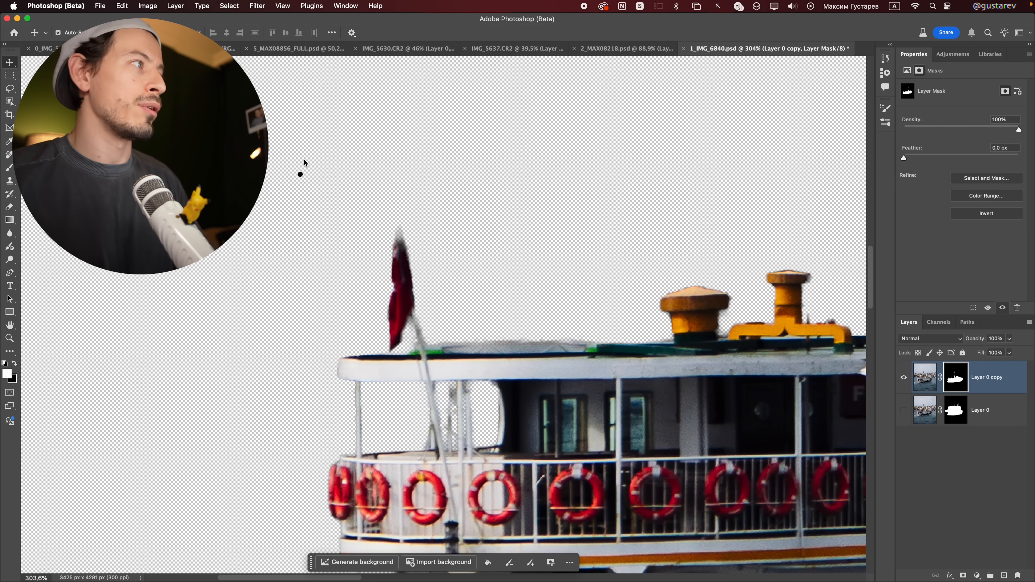
{"action": "left_click_drag", "start_coordinate": [389, 198], "coordinate": [418, 245]}
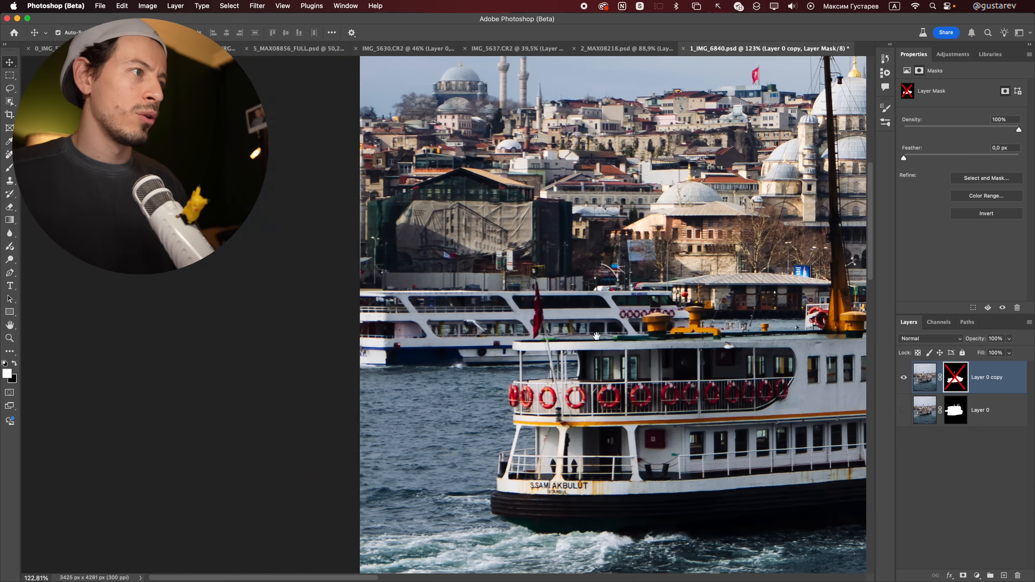
{"action": "scroll", "coordinate": [564, 343], "scroll_direction": "up", "scroll_amount": 3}
{"action": "mouse_move", "coordinate": [515, 343]}
{"action": "left_mouse_down"}
{"action": "mouse_move", "coordinate": [564, 343]}
{"action": "mouse_move", "coordinate": [433, 348]}
{"action": "mouse_move", "coordinate": [433, 394]}
{"action": "left_mouse_up"}
{"action": "left_click", "coordinate": [956, 377], "text": "shift"}
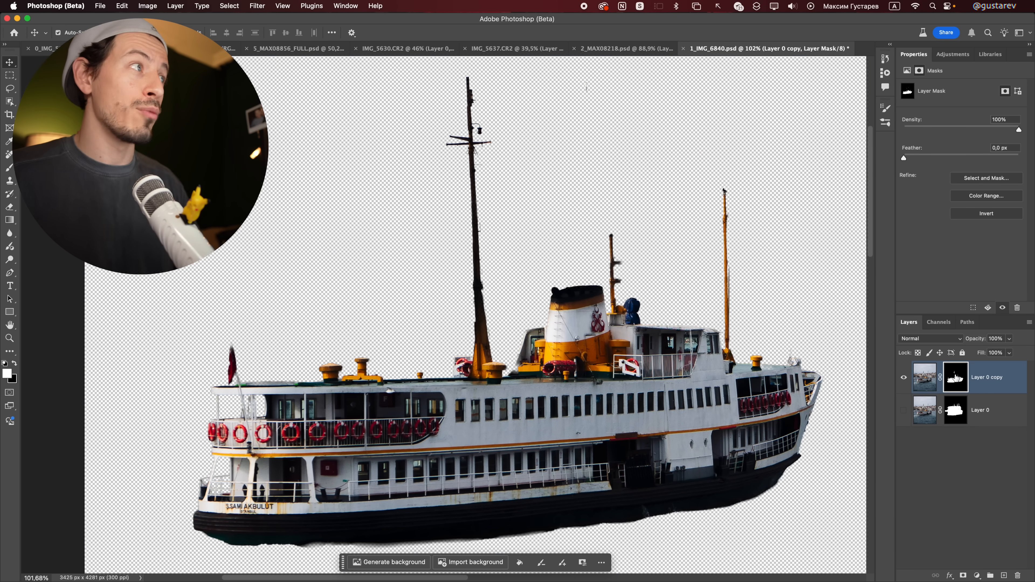
{"action": "left_click", "coordinate": [955, 377], "text": "shift"}
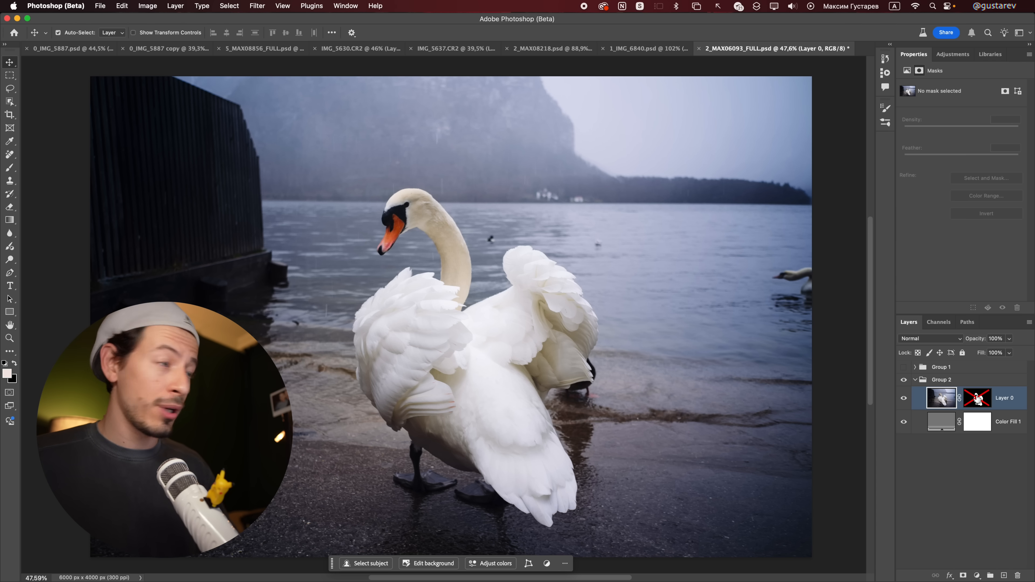
Step: In 2_MAX06093_FULL.psd, re-enable the mask of Layer 0 in Group 2 and look over the swan cut-out
{"action": "left_click", "coordinate": [976, 399], "text": "shift"}
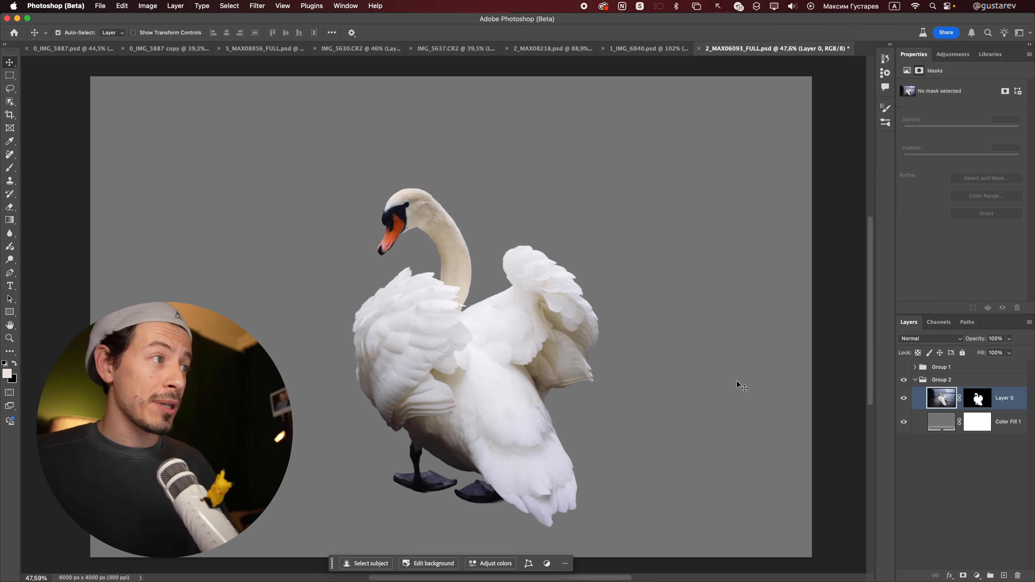
{"action": "left_click_drag", "start_coordinate": [525, 398], "coordinate": [552, 390]}
{"action": "left_click_drag", "start_coordinate": [552, 390], "coordinate": [560, 361]}
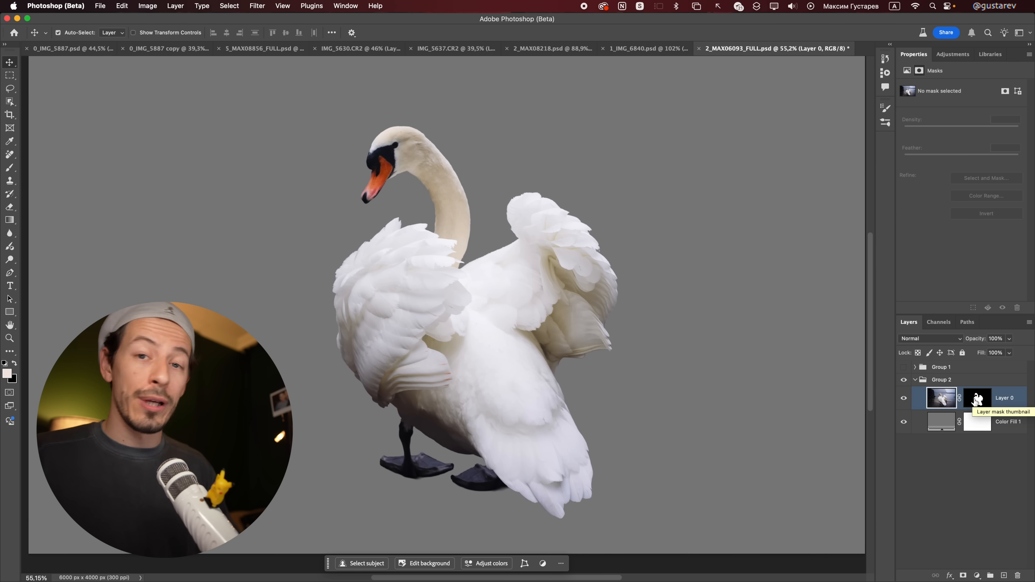
Step: Show Group 1 to compare its swan cut-out at the feet and wing with Group 2's, and hide it again
{"action": "left_click", "coordinate": [904, 367]}
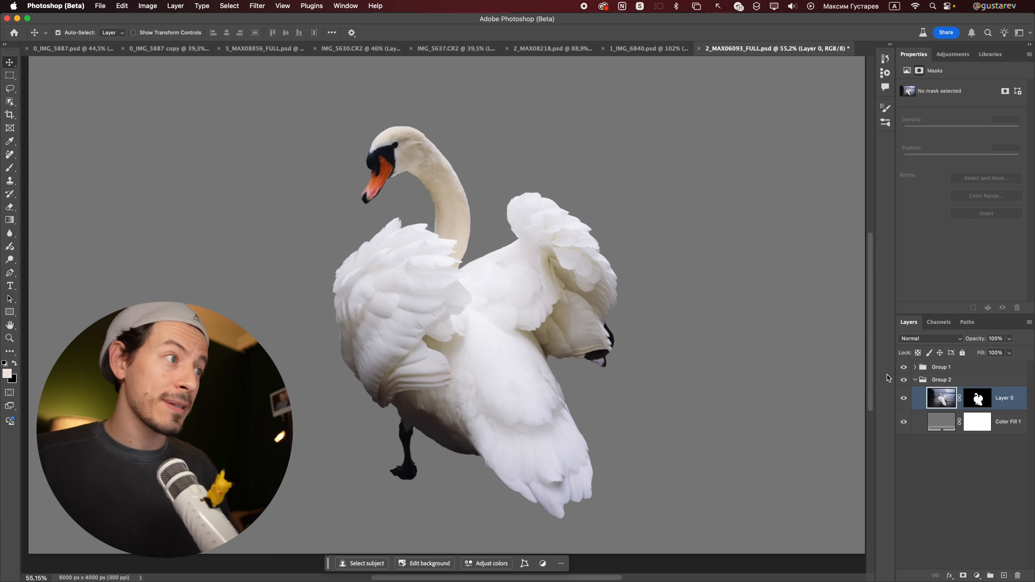
{"action": "left_click_drag", "start_coordinate": [409, 406], "coordinate": [408, 411]}
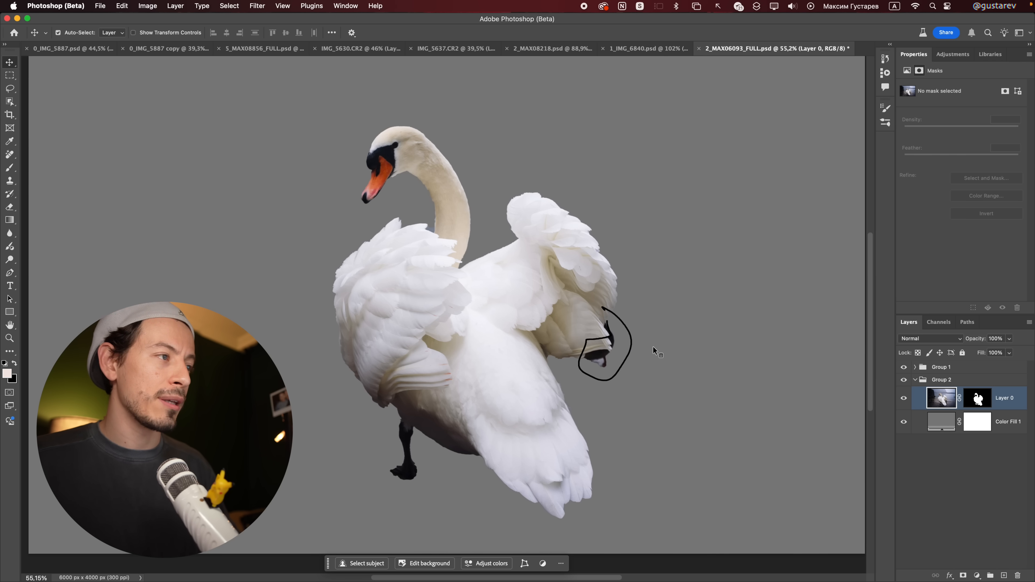
{"action": "left_click", "coordinate": [903, 368]}
Step: Examine Group 2's swan cut-out up close along the feather edges of the wings
{"action": "scroll", "coordinate": [533, 316], "scroll_direction": "up", "scroll_amount": 2}
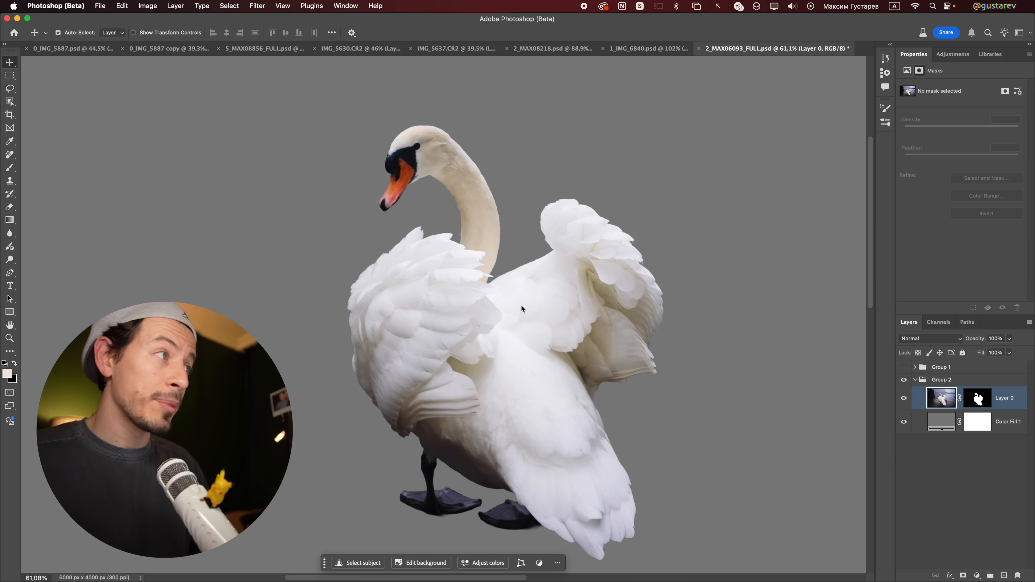
{"action": "left_click_drag", "start_coordinate": [419, 240], "coordinate": [514, 281]}
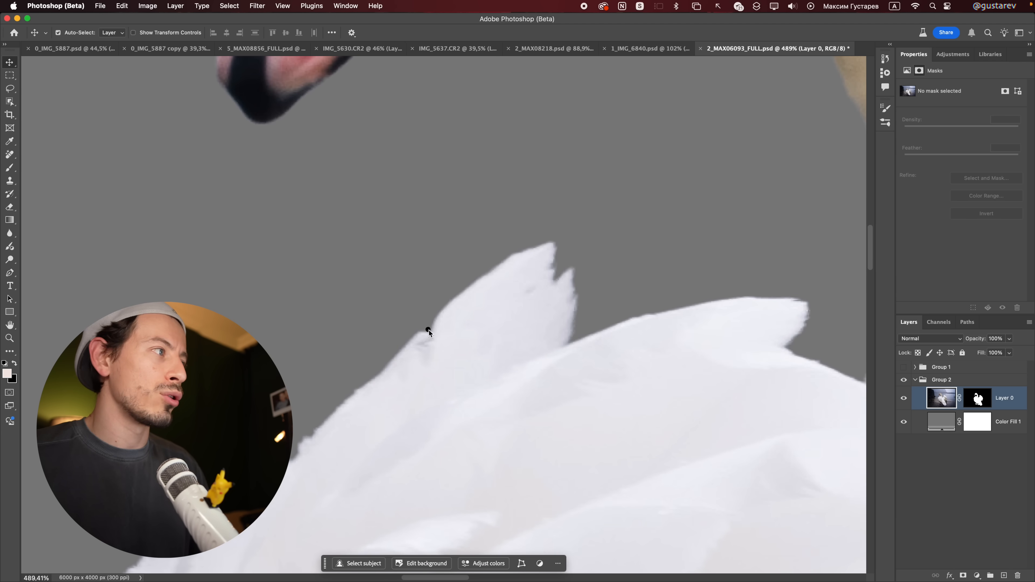
{"action": "left_click_drag", "start_coordinate": [532, 251], "coordinate": [551, 245]}
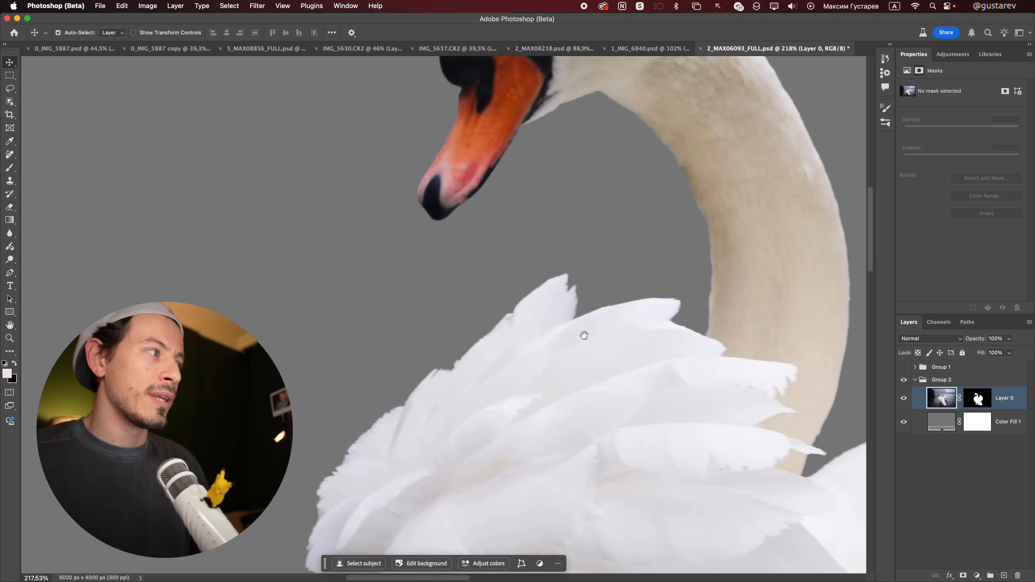
{"action": "left_click_drag", "start_coordinate": [585, 335], "coordinate": [603, 249]}
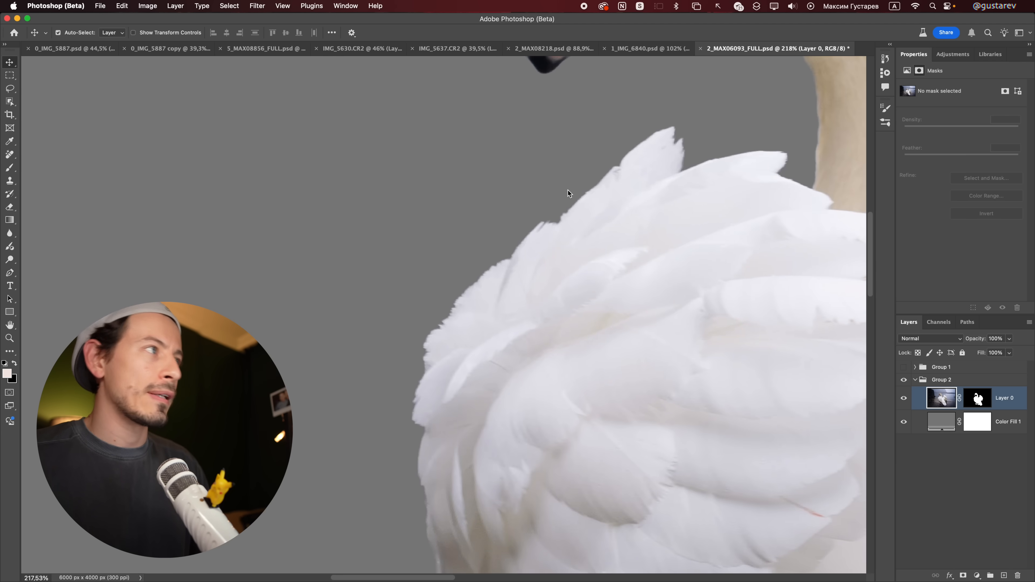
{"action": "left_click_drag", "start_coordinate": [572, 194], "coordinate": [634, 221]}
{"action": "left_click_drag", "start_coordinate": [554, 315], "coordinate": [375, 428]}
{"action": "left_click_drag", "start_coordinate": [709, 195], "coordinate": [309, 393]}
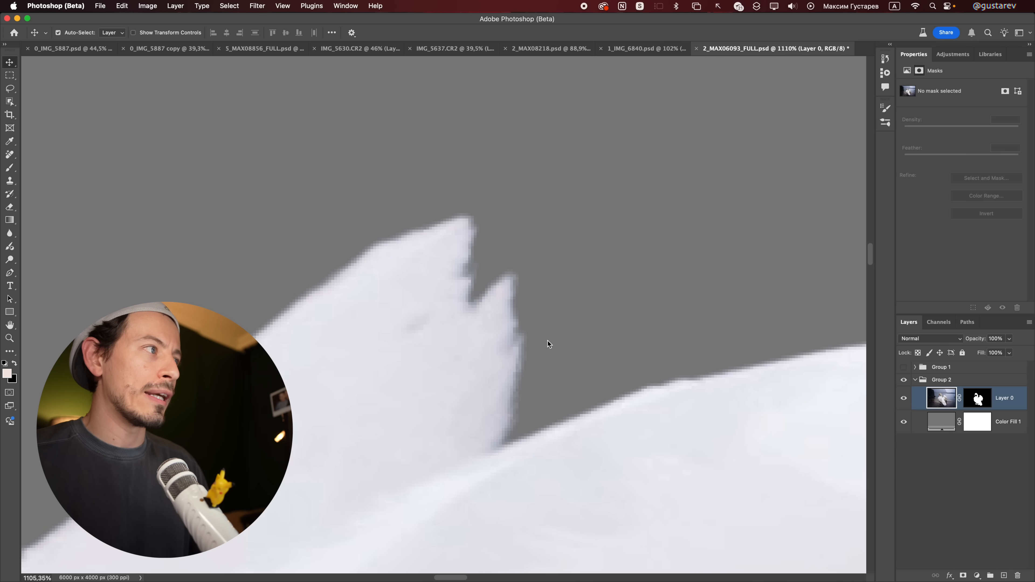
{"action": "left_click_drag", "start_coordinate": [583, 342], "coordinate": [491, 253]}
{"action": "scroll", "coordinate": [491, 252], "scroll_direction": "down", "scroll_amount": 3}
{"action": "scroll", "coordinate": [491, 252], "scroll_direction": "right", "scroll_amount": 3}
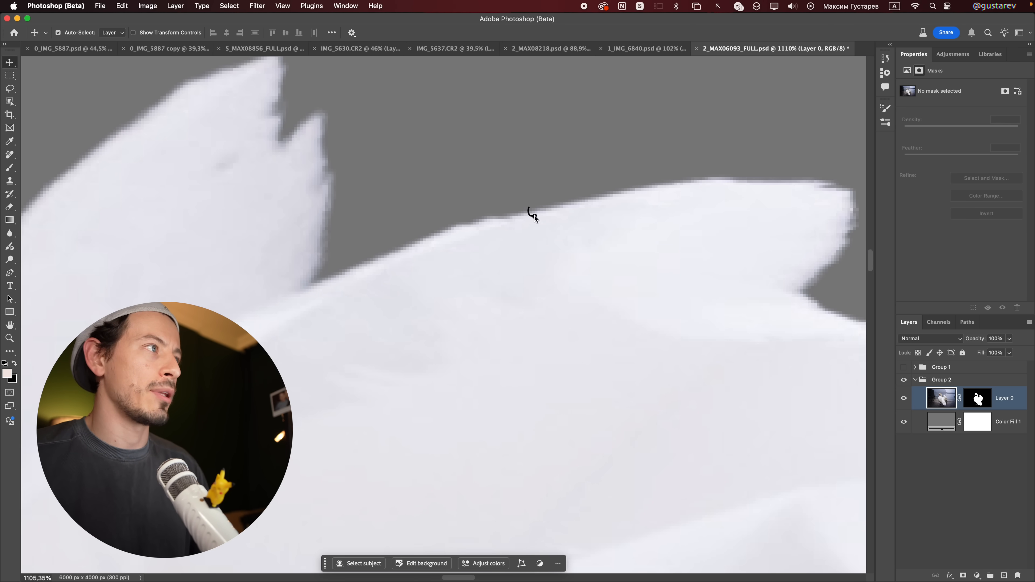
{"action": "scroll", "coordinate": [649, 259], "scroll_direction": "down", "scroll_amount": 10}
{"action": "left_click_drag", "start_coordinate": [649, 280], "coordinate": [571, 88]}
{"action": "scroll", "coordinate": [628, 204], "scroll_direction": "down", "scroll_amount": 10}
{"action": "left_click_drag", "start_coordinate": [738, 206], "coordinate": [611, 301]}
{"action": "scroll", "coordinate": [611, 303], "scroll_direction": "up", "scroll_amount": 2}
{"action": "scroll", "coordinate": [612, 302], "scroll_direction": "right", "scroll_amount": 2}
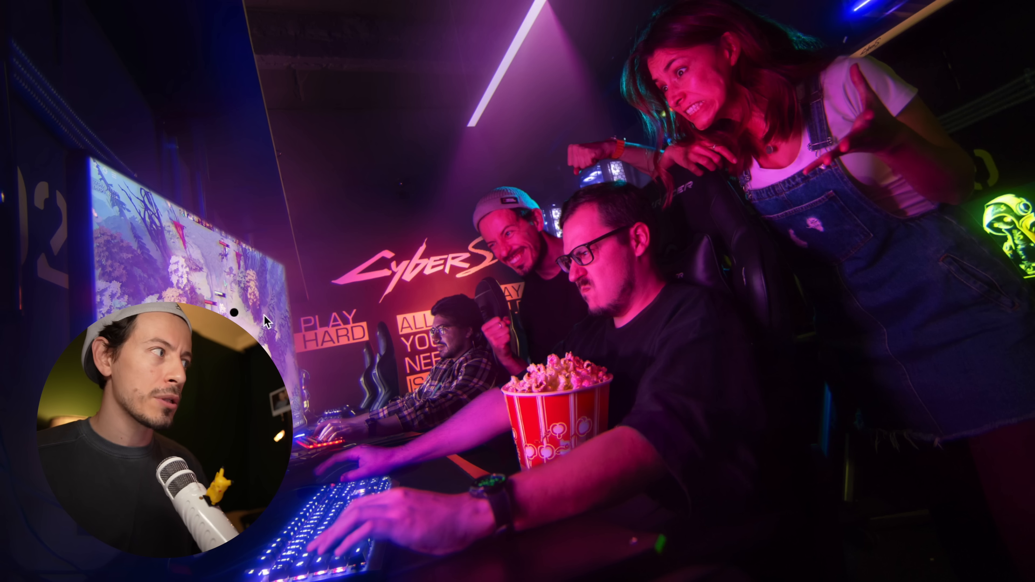
Step: In 3_MAX04960_FULL.psd, look over the unmasked gaming-club photo, from the monitor to the people around the player
{"action": "left_click_drag", "start_coordinate": [205, 266], "coordinate": [185, 301]}
{"action": "left_click_drag", "start_coordinate": [322, 322], "coordinate": [392, 299]}
{"action": "left_click_drag", "start_coordinate": [393, 282], "coordinate": [402, 286]}
{"action": "left_click_drag", "start_coordinate": [415, 297], "coordinate": [422, 287]}
{"action": "key", "text": "ctrl+a"}
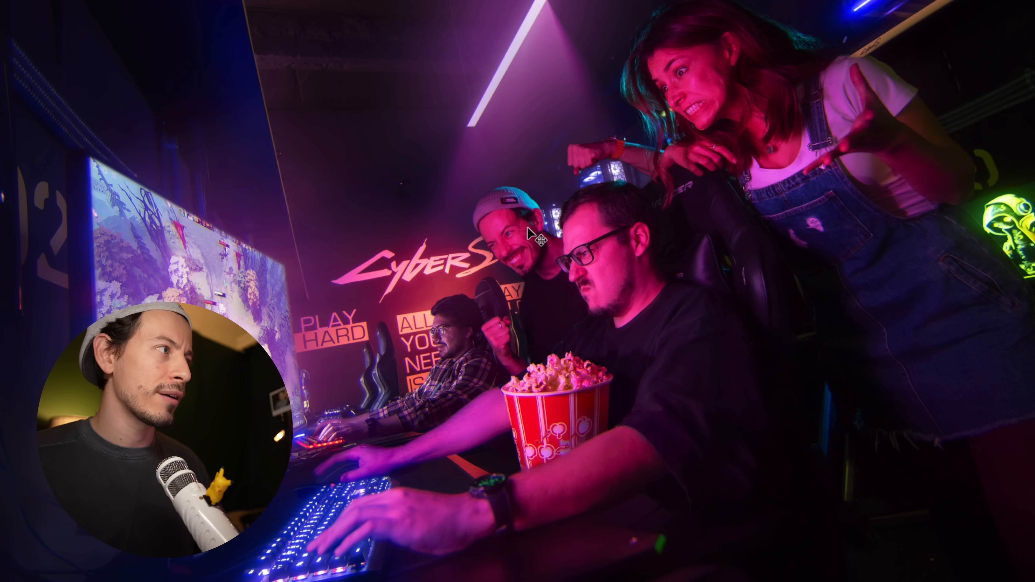
{"action": "left_click_drag", "start_coordinate": [605, 235], "coordinate": [563, 264]}
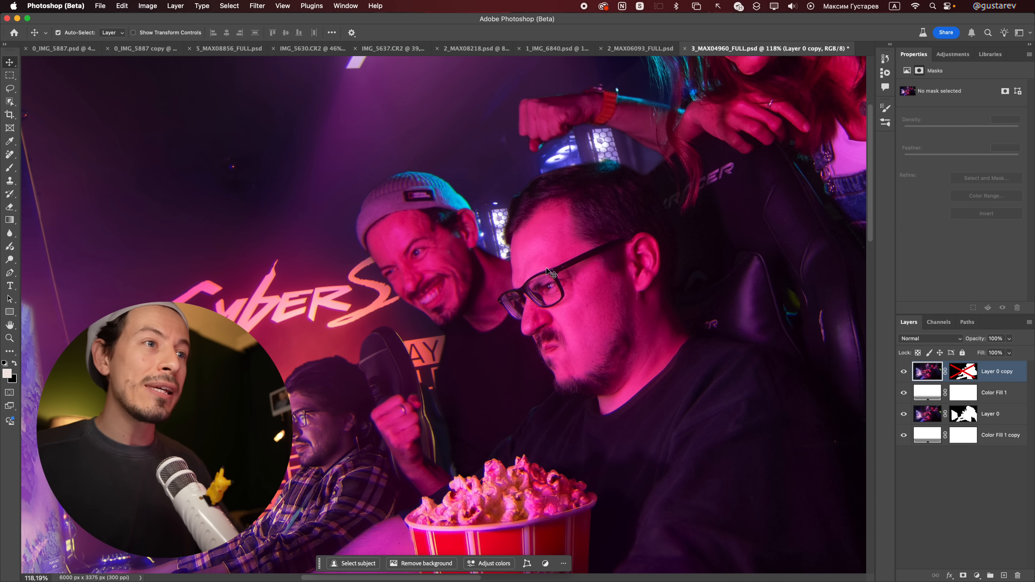
Step: Re-enable the mask of Layer 0 copy and examine the people's cut-out edges, toggling the mask for comparison
{"action": "left_click", "coordinate": [968, 373], "text": "shift"}
{"action": "left_click_drag", "start_coordinate": [628, 273], "coordinate": [586, 277]}
{"action": "mouse_move", "coordinate": [648, 316]}
{"action": "left_mouse_down"}
{"action": "mouse_move", "coordinate": [580, 379]}
{"action": "mouse_move", "coordinate": [646, 315]}
{"action": "left_mouse_up"}
{"action": "left_click_drag", "start_coordinate": [672, 382], "coordinate": [665, 316]}
{"action": "left_click_drag", "start_coordinate": [521, 264], "coordinate": [556, 283]}
{"action": "left_click_drag", "start_coordinate": [494, 287], "coordinate": [533, 316]}
{"action": "left_click_drag", "start_coordinate": [614, 316], "coordinate": [601, 272]}
{"action": "left_click", "coordinate": [962, 371], "text": "shift"}
{"action": "left_click", "coordinate": [962, 371], "text": "shift"}
{"action": "left_click_drag", "start_coordinate": [564, 385], "coordinate": [536, 215]}
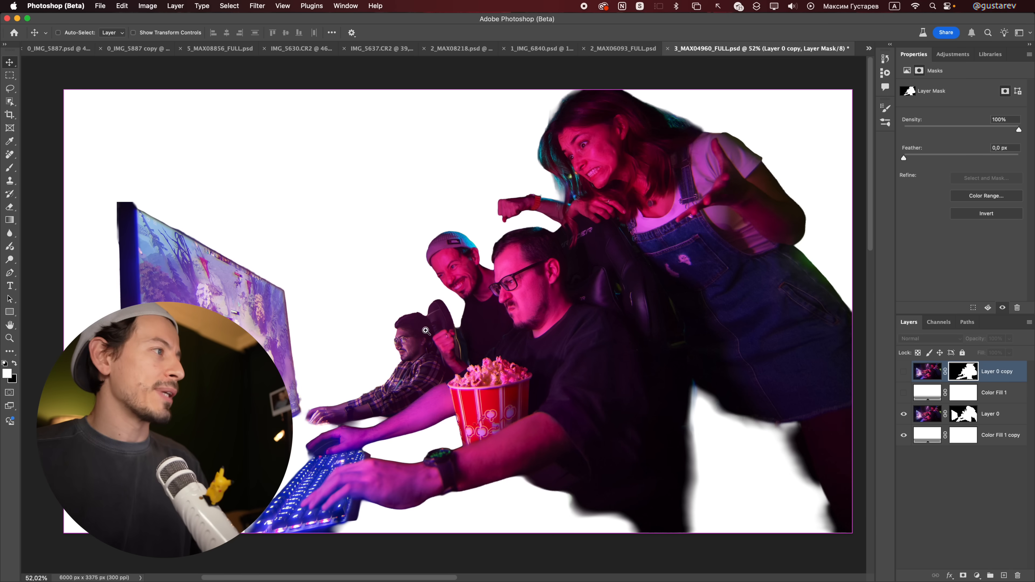
Step: Hide Layer 0 copy and Color Fill 1 to examine Layer 0's cut-out around the smiling man's face and beanie
{"action": "scroll", "coordinate": [482, 359], "scroll_direction": "up", "scroll_amount": 5}
{"action": "left_click_drag", "start_coordinate": [482, 360], "coordinate": [609, 280]}
{"action": "left_click_drag", "start_coordinate": [904, 371], "coordinate": [905, 391]}
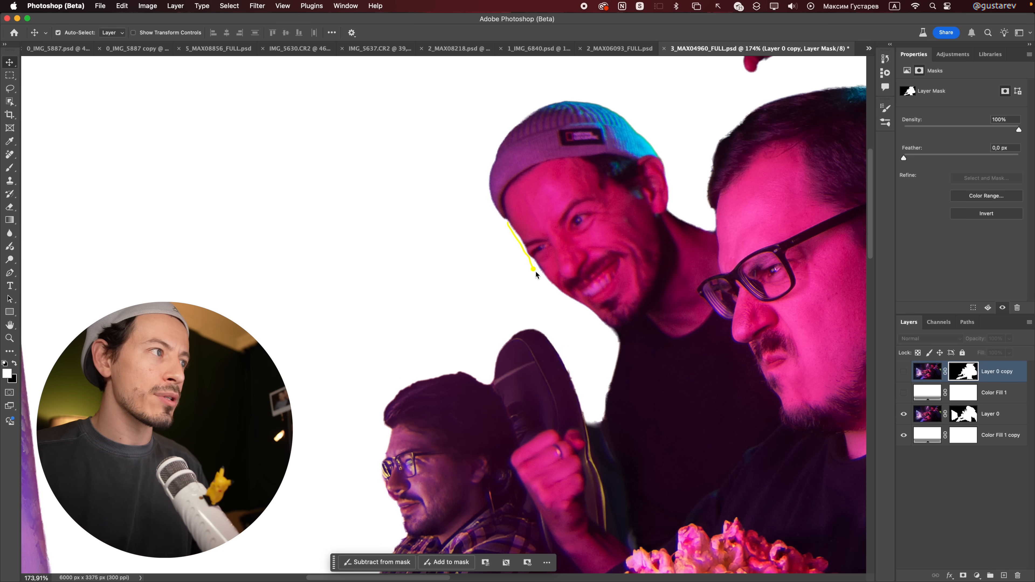
{"action": "mouse_move", "coordinate": [599, 320]}
{"action": "left_mouse_down"}
{"action": "mouse_move", "coordinate": [623, 344]}
{"action": "mouse_move", "coordinate": [506, 216]}
{"action": "left_mouse_up"}
{"action": "left_click_drag", "start_coordinate": [505, 217], "coordinate": [507, 219]}
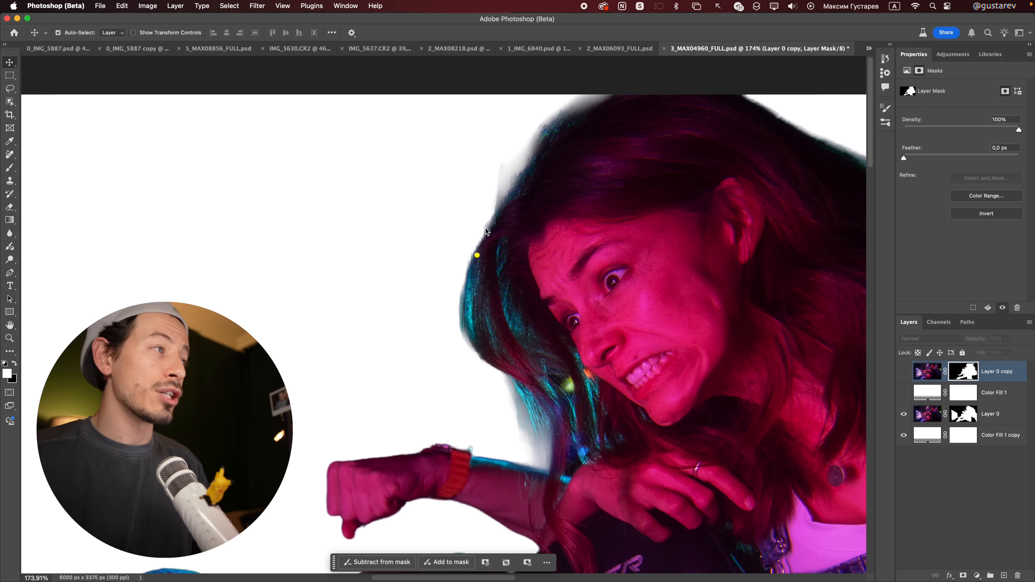
{"action": "mouse_move", "coordinate": [500, 176]}
{"action": "left_mouse_down"}
{"action": "mouse_move", "coordinate": [490, 228]}
{"action": "mouse_move", "coordinate": [497, 179]}
{"action": "left_mouse_up"}
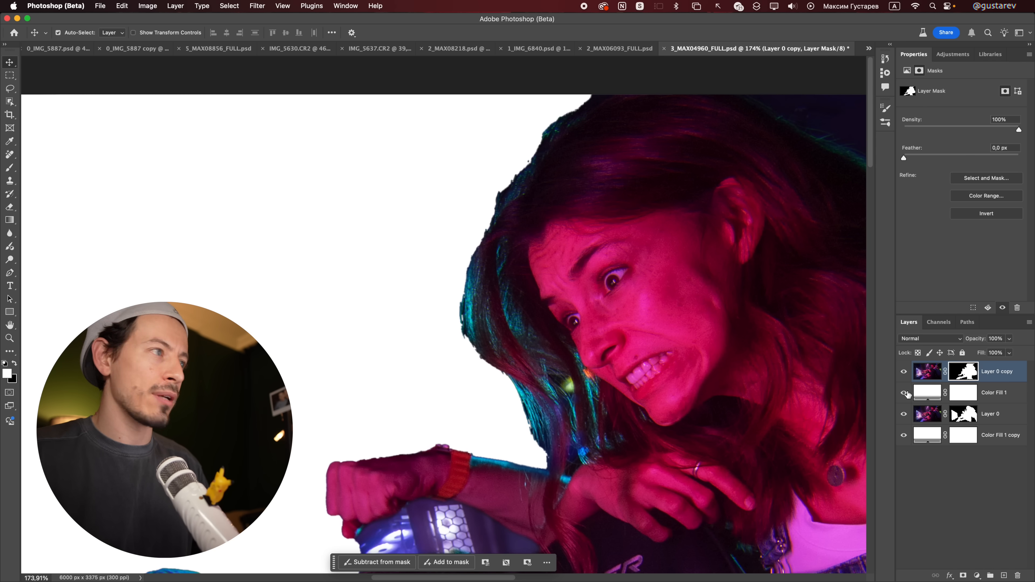
Step: Compare the woman's hair edges between the Layer 0 copy and Layer 0 cut-outs, checking Layer 0 with and without its mask
{"action": "left_click_drag", "start_coordinate": [904, 378], "coordinate": [914, 392]}
{"action": "left_click", "coordinate": [970, 419], "text": "shift"}
{"action": "left_click_drag", "start_coordinate": [491, 227], "coordinate": [501, 201]}
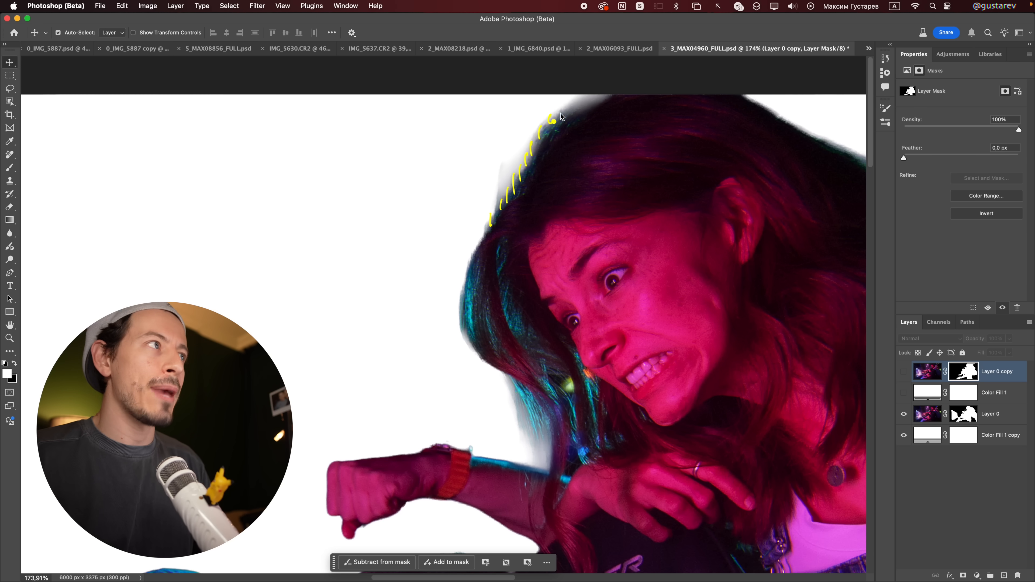
Step: Disable Layer 0's mask and inspect the dark areas around the seated man's arm and body in the original photo
{"action": "scroll", "coordinate": [554, 290], "scroll_direction": "down", "scroll_amount": 6}
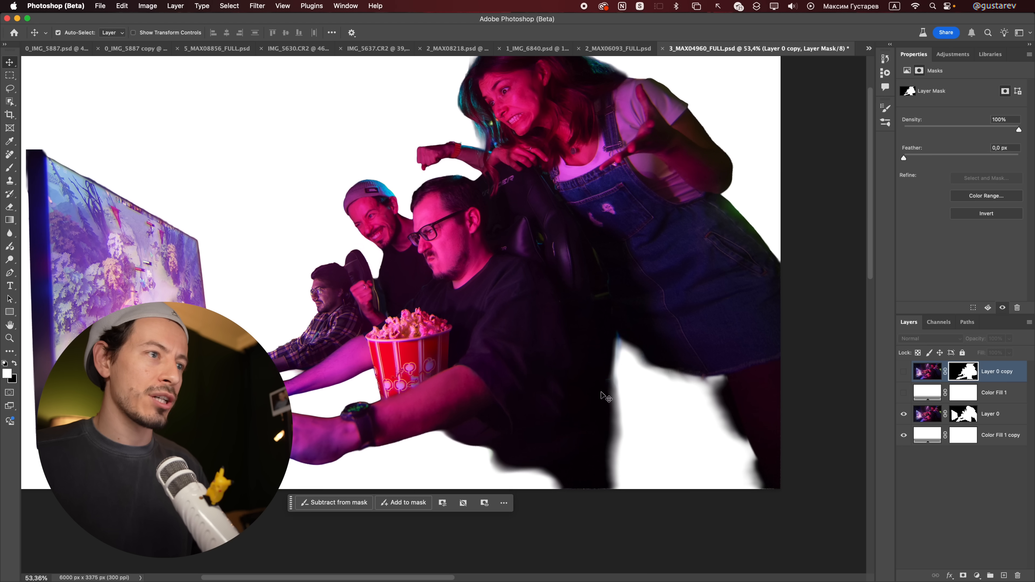
{"action": "left_click", "coordinate": [971, 415], "text": "shift"}
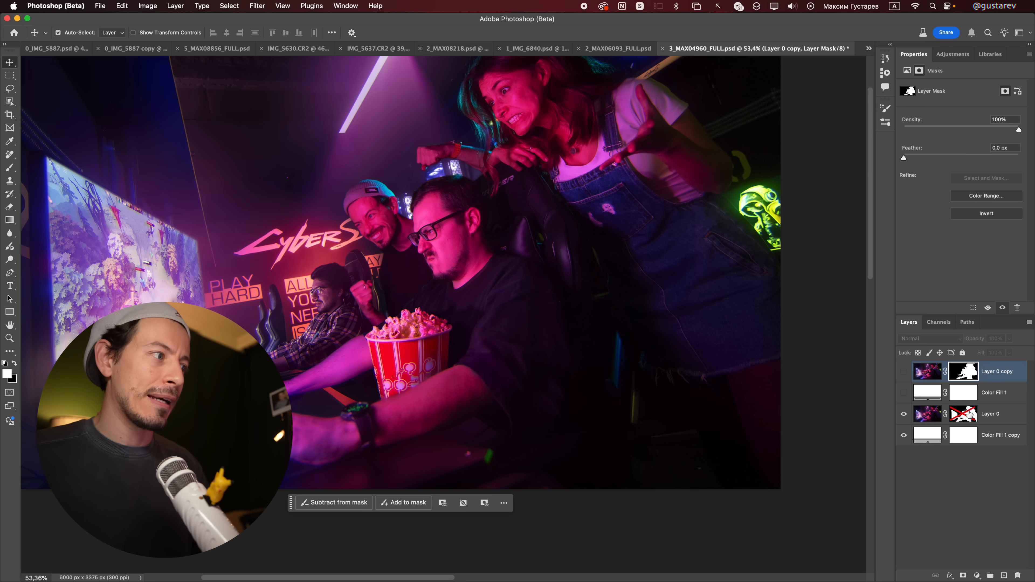
{"action": "mouse_move", "coordinate": [451, 418]}
{"action": "left_mouse_down"}
{"action": "mouse_move", "coordinate": [504, 483]}
{"action": "mouse_move", "coordinate": [541, 377]}
{"action": "mouse_move", "coordinate": [489, 381]}
{"action": "left_mouse_up"}
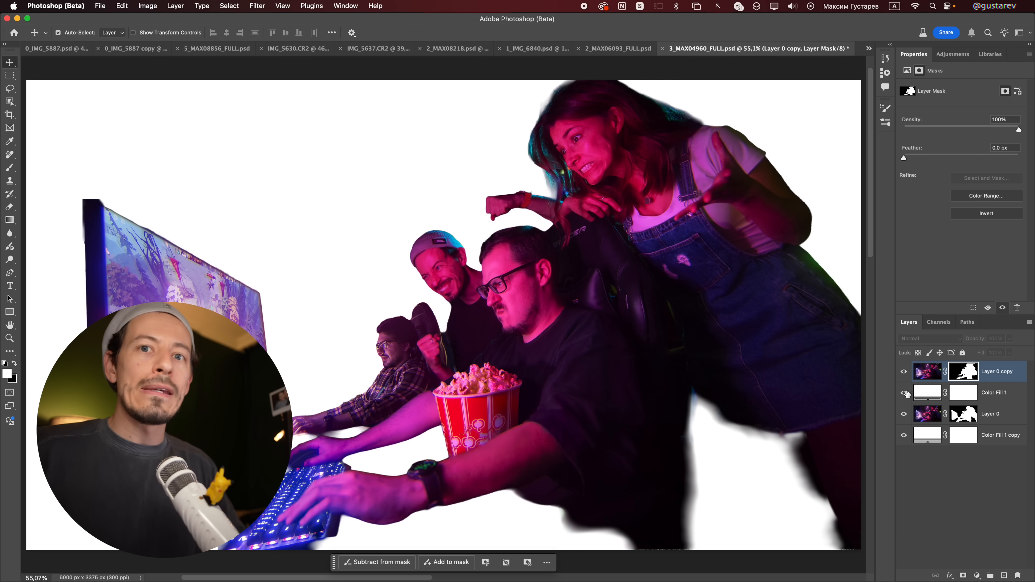
Step: Toggle the visibility of Layer 0 copy and Color Fill 1 to compare both full cut-outs, leaving the two layers hidden
{"action": "left_click", "coordinate": [904, 393]}
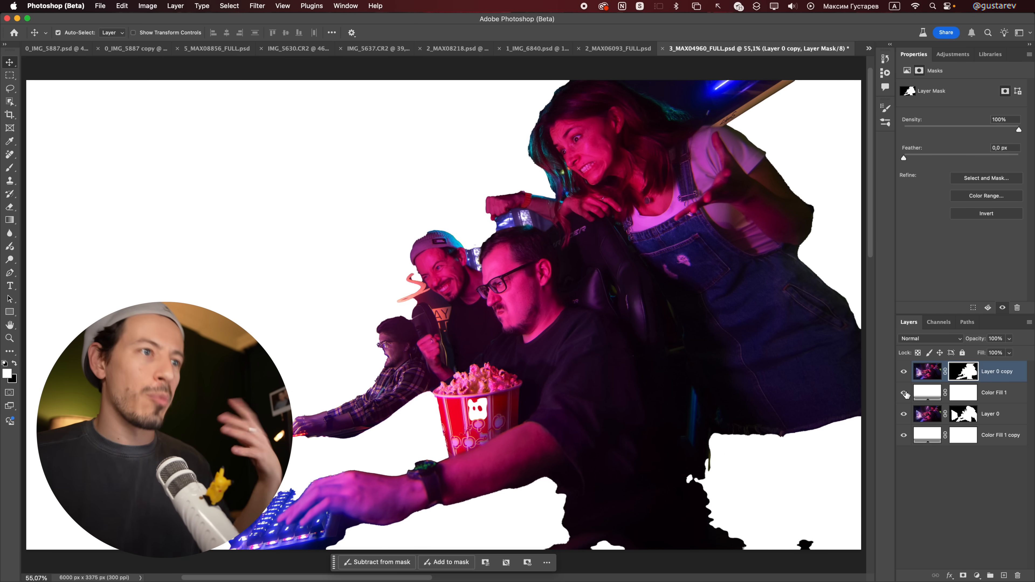
{"action": "left_click_drag", "start_coordinate": [904, 393], "coordinate": [905, 375]}
{"action": "left_click", "coordinate": [904, 394]}
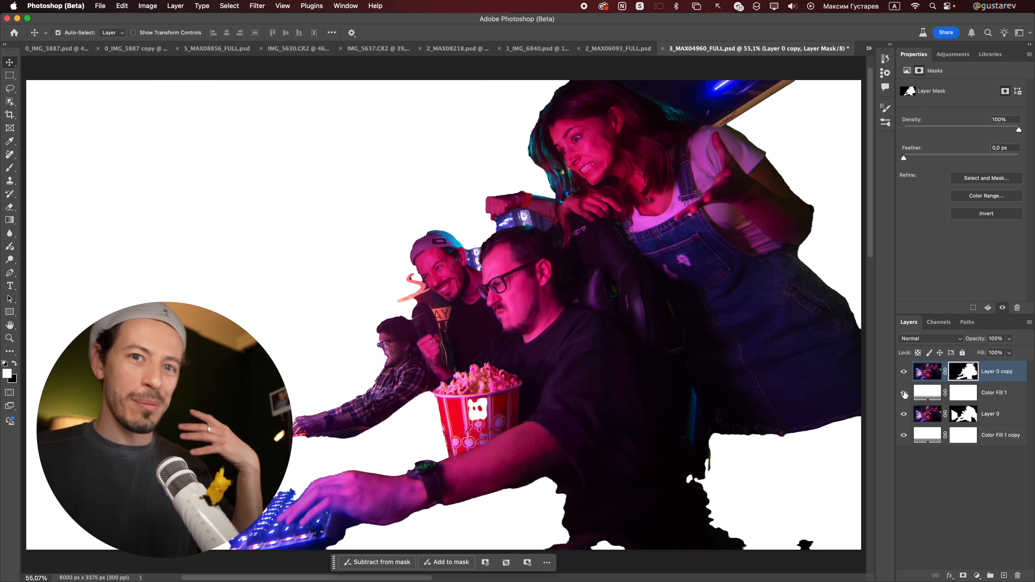
{"action": "left_click_drag", "start_coordinate": [905, 393], "coordinate": [905, 374]}
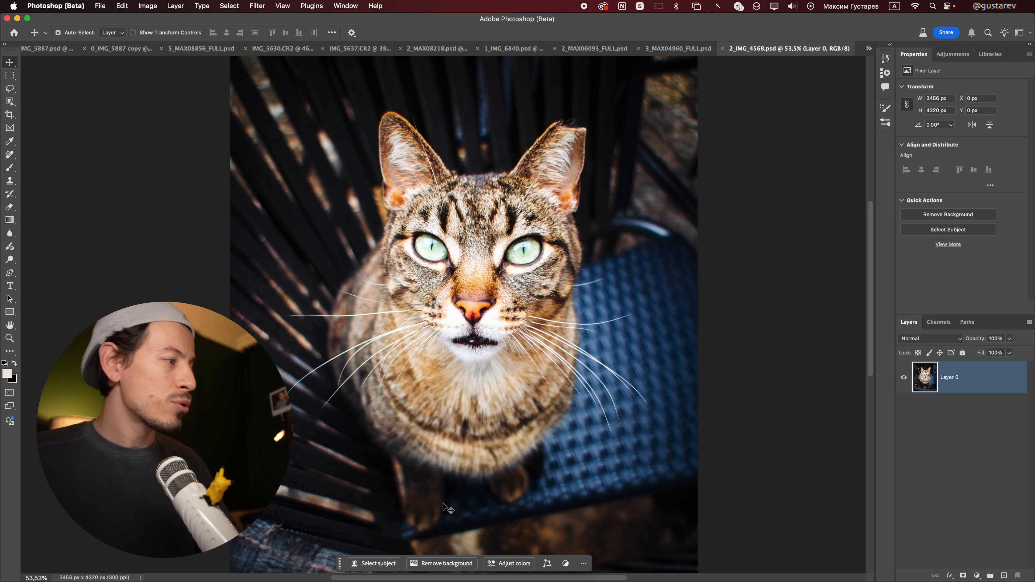
Step: In 2_IMG_4568.psd, inspect the cat's ear cut-out, and disable Layer 0's mask to examine the original fur, whiskers and paws
{"action": "left_click", "coordinate": [444, 563]}
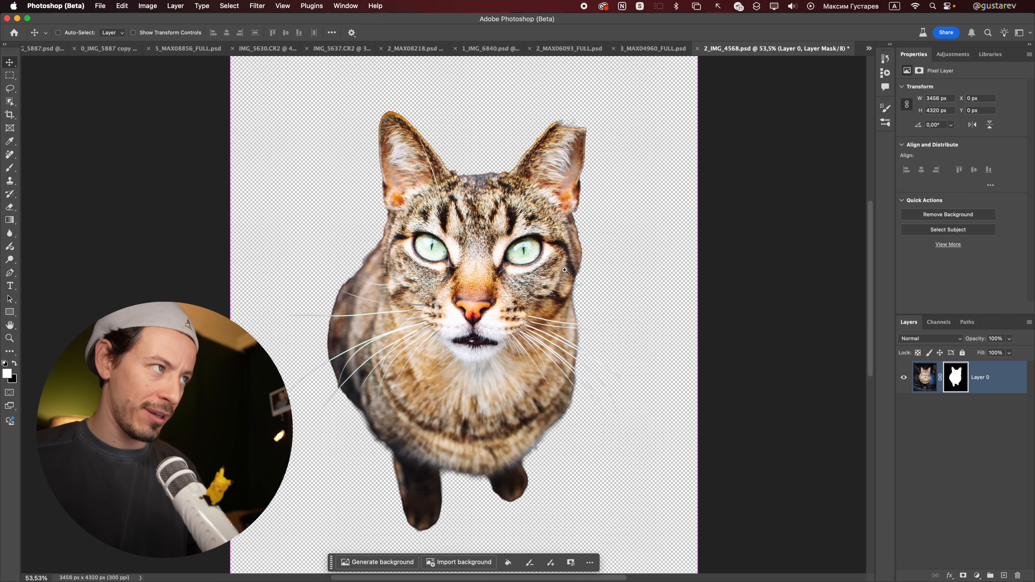
{"action": "left_click_drag", "start_coordinate": [592, 222], "coordinate": [652, 173]}
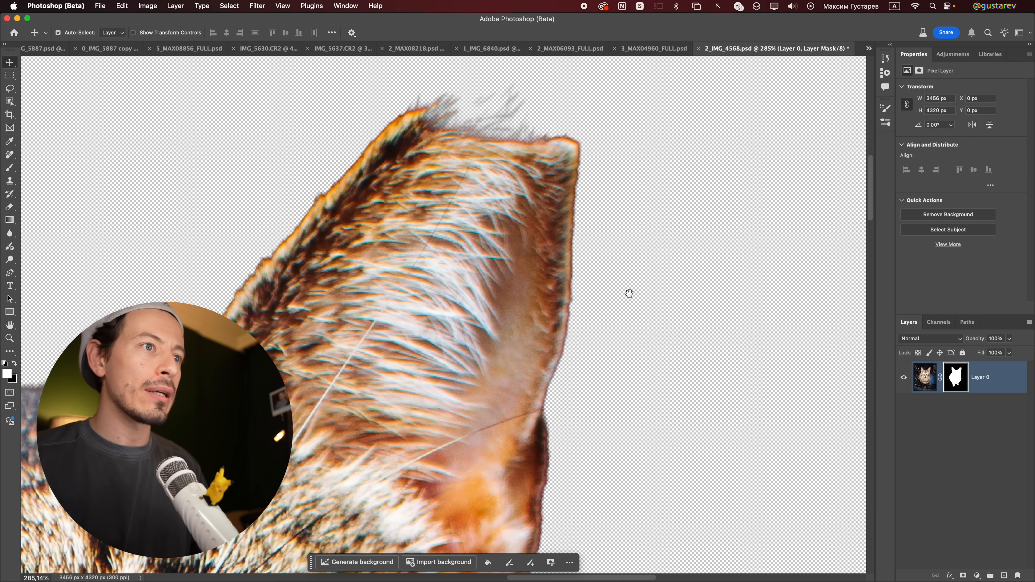
{"action": "left_click", "coordinate": [959, 383], "text": "shift"}
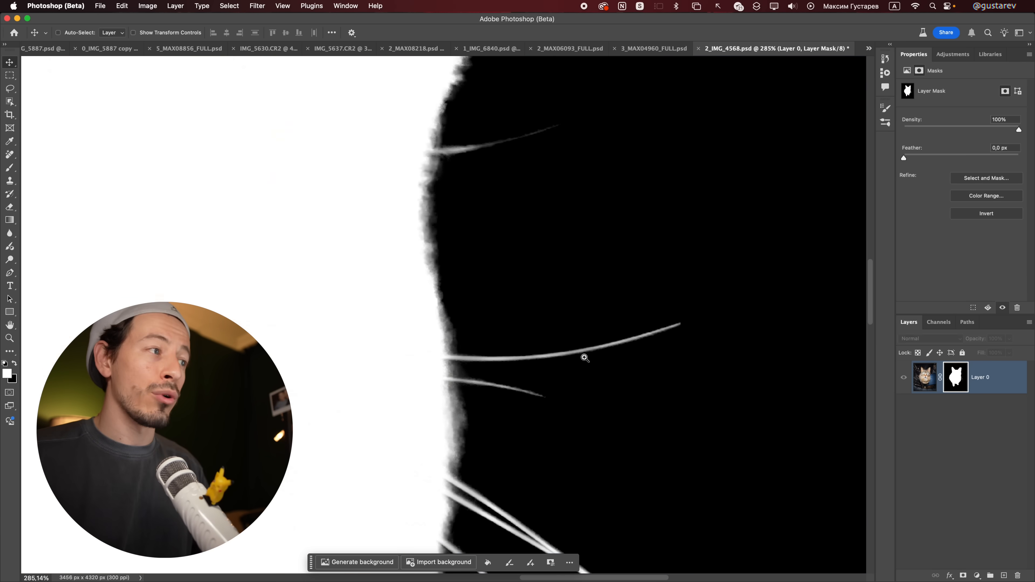
{"action": "left_click_drag", "start_coordinate": [582, 354], "coordinate": [633, 365]}
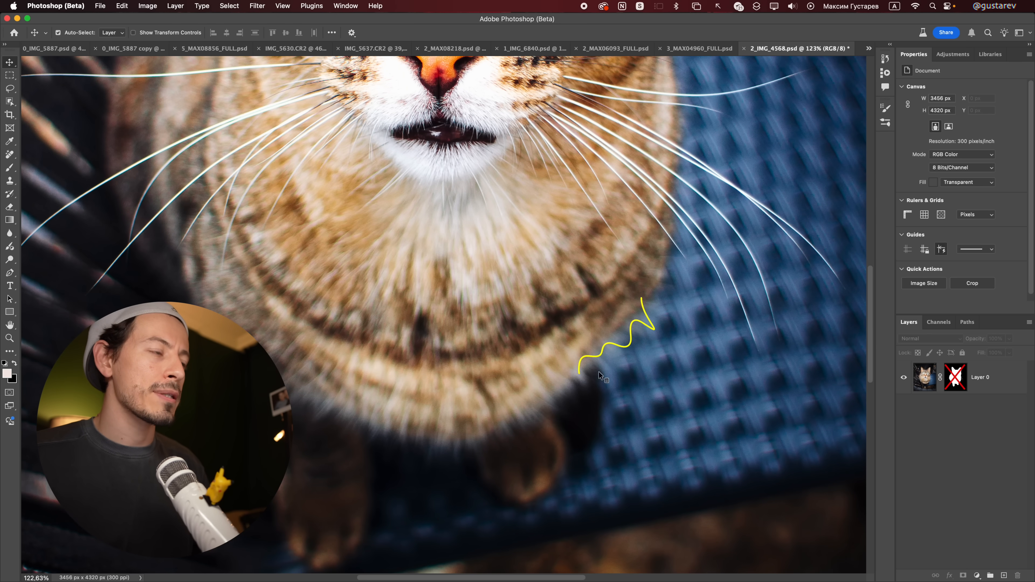
{"action": "left_click_drag", "start_coordinate": [649, 364], "coordinate": [624, 372]}
{"action": "left_click_drag", "start_coordinate": [529, 360], "coordinate": [549, 407]}
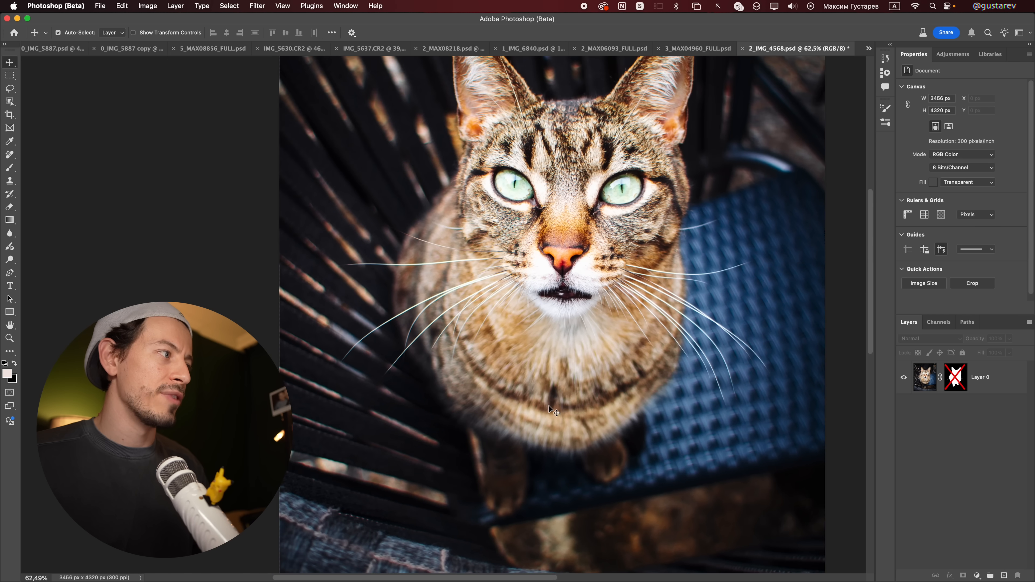
{"action": "left_click", "coordinate": [367, 401]}
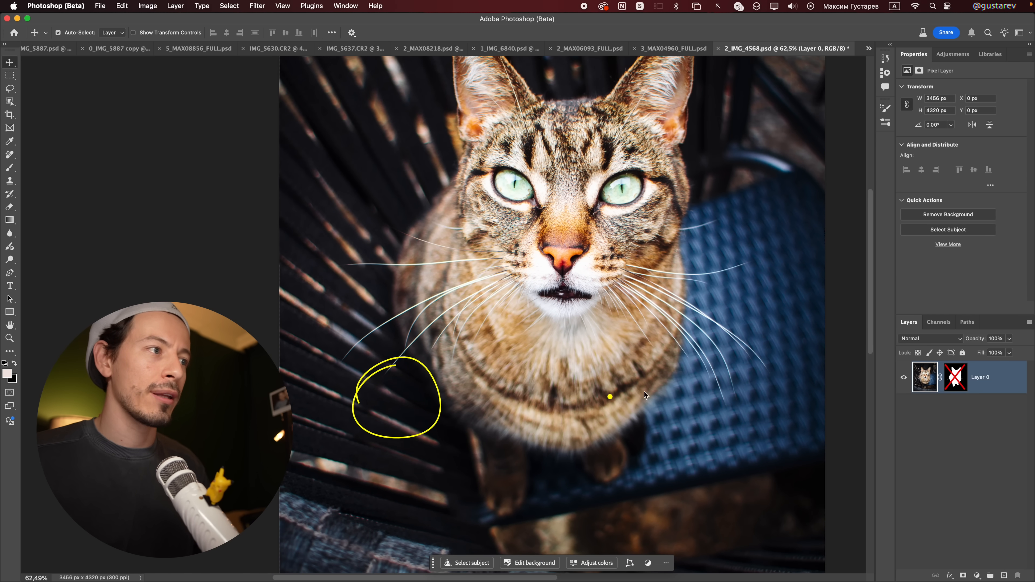
Step: Re-enable the cat's layer mask and view it in black and white to examine the lower body and ear-tip edges
{"action": "left_click", "coordinate": [954, 381], "text": "shift"}
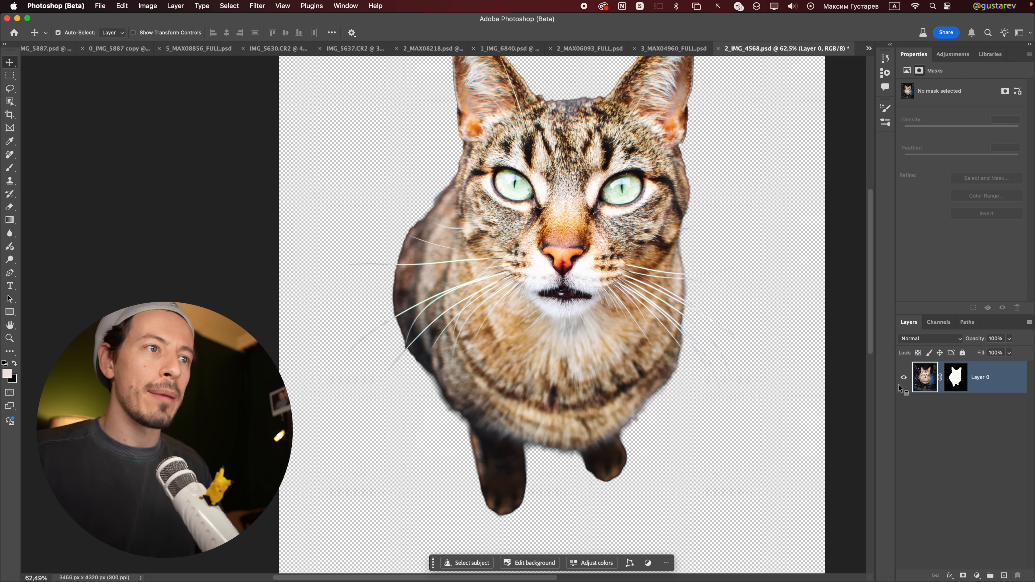
{"action": "left_click", "coordinate": [955, 378], "text": "alt"}
{"action": "mouse_move", "coordinate": [526, 435]}
{"action": "left_mouse_down"}
{"action": "mouse_move", "coordinate": [568, 463]}
{"action": "mouse_move", "coordinate": [535, 435]}
{"action": "left_mouse_up"}
{"action": "mouse_move", "coordinate": [662, 380]}
{"action": "left_mouse_down"}
{"action": "mouse_move", "coordinate": [672, 401]}
{"action": "mouse_move", "coordinate": [626, 400]}
{"action": "left_mouse_up"}
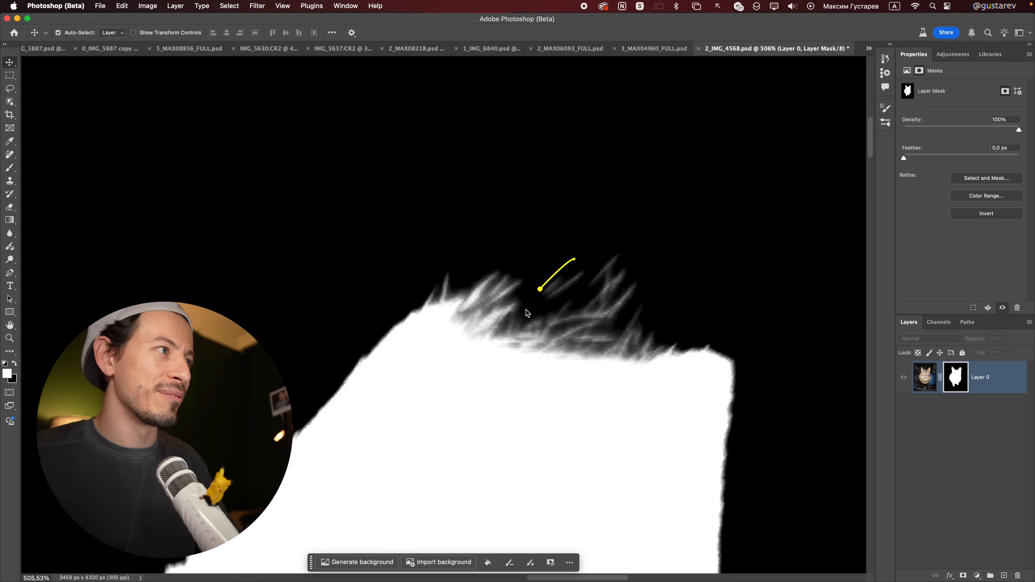
{"action": "left_click_drag", "start_coordinate": [526, 312], "coordinate": [647, 308]}
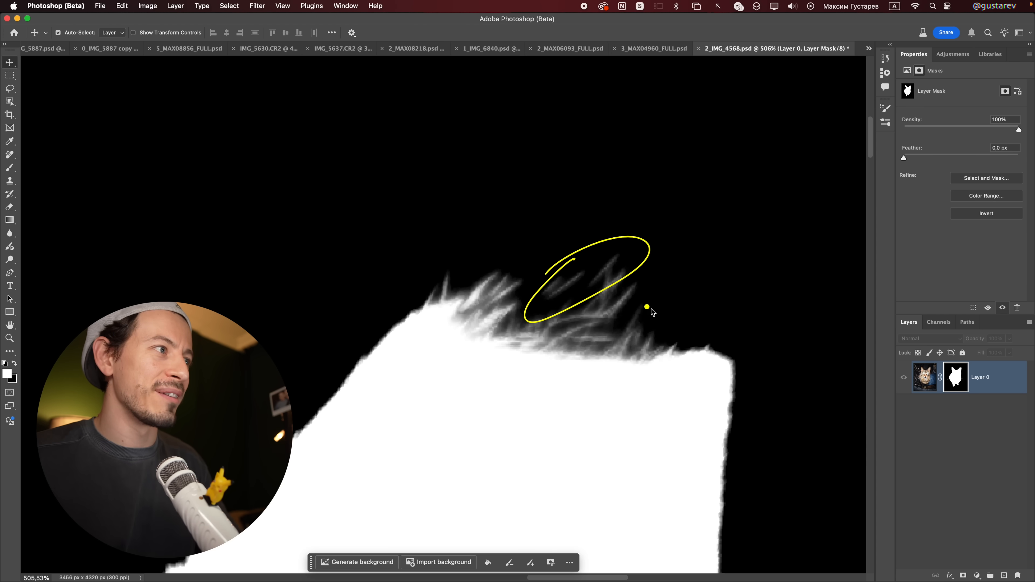
{"action": "left_click", "coordinate": [960, 381], "text": "shift"}
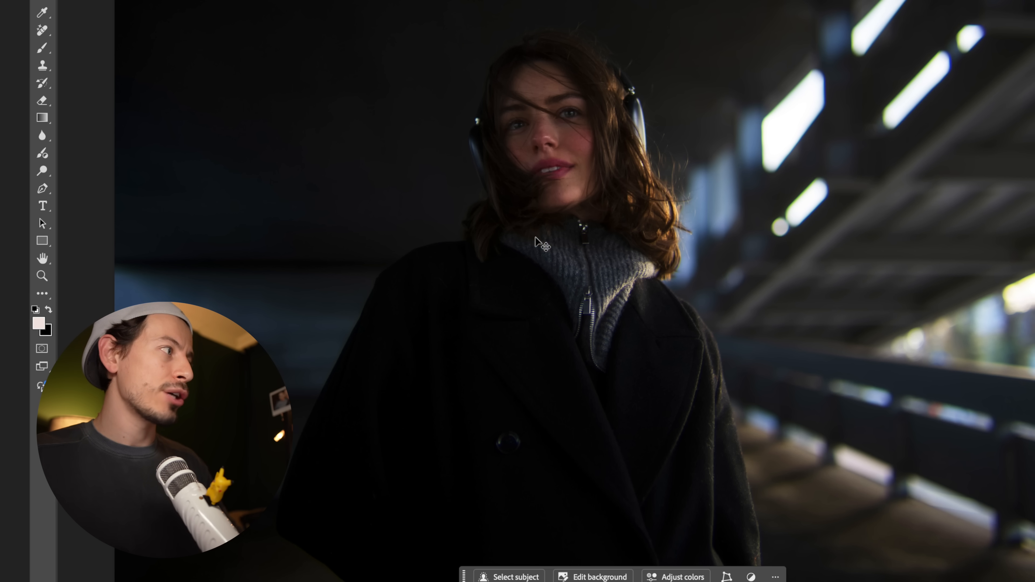
Step: In 5_MAX08856_FULL.psd, re-enable Layer 0's mask and examine the woman's cut-out around the hair and headphones
{"action": "mouse_move", "coordinate": [455, 69]}
{"action": "left_mouse_down"}
{"action": "mouse_move", "coordinate": [474, 228]}
{"action": "mouse_move", "coordinate": [445, 213]}
{"action": "left_mouse_up"}
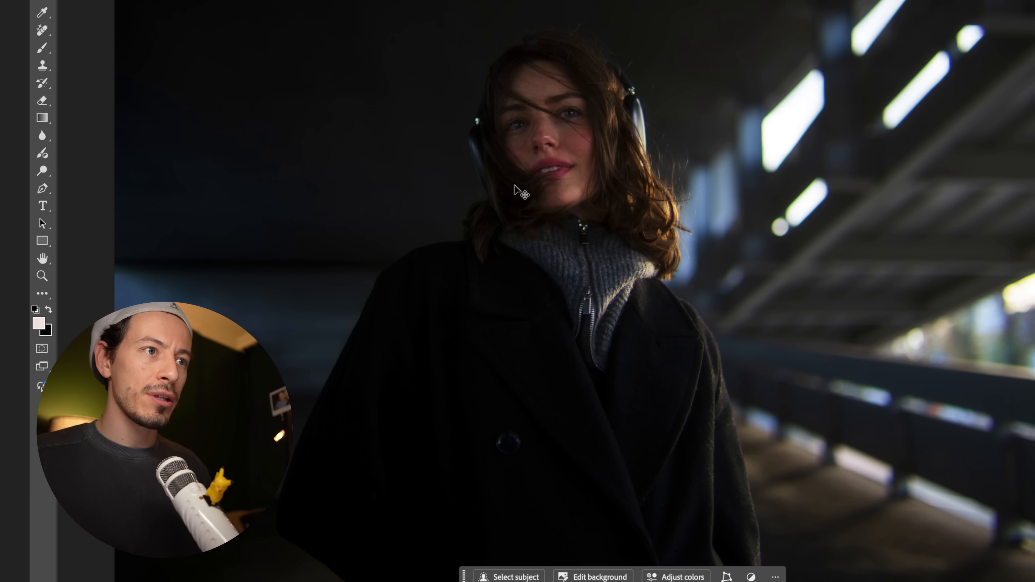
{"action": "left_click", "coordinate": [1034, 328]}
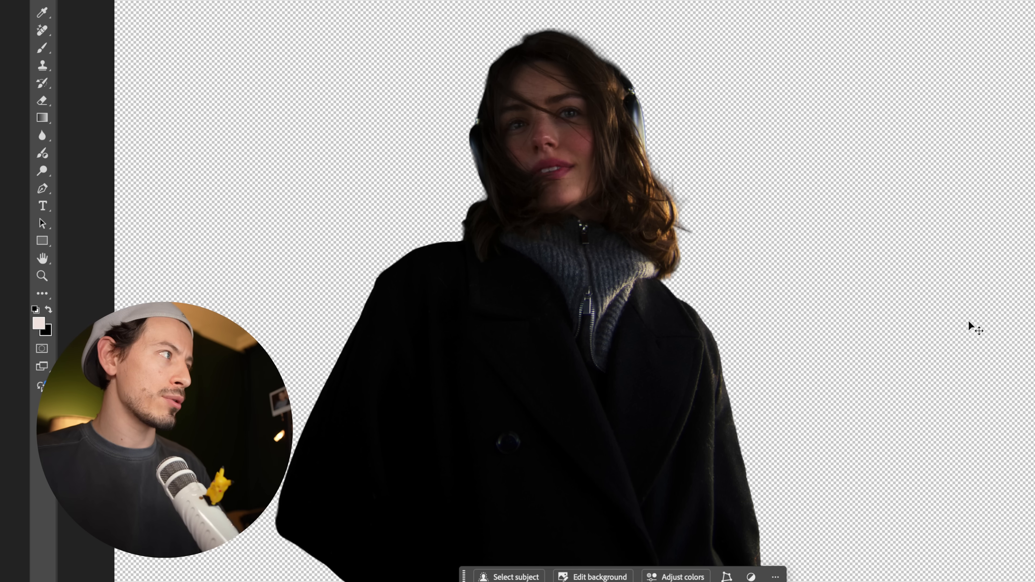
{"action": "left_click", "coordinate": [466, 130]}
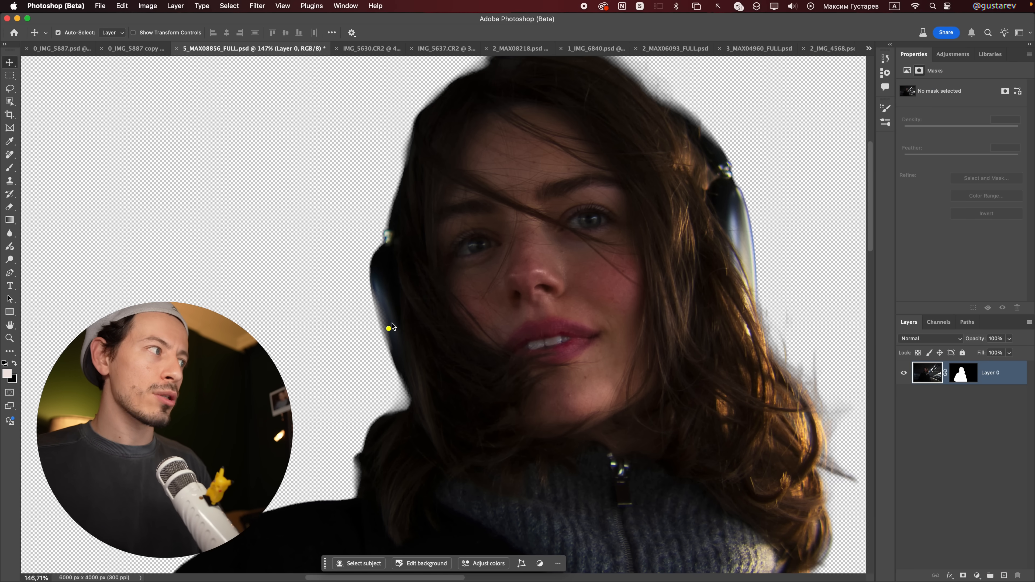
{"action": "scroll", "coordinate": [754, 375], "scroll_direction": "down", "scroll_amount": 10}
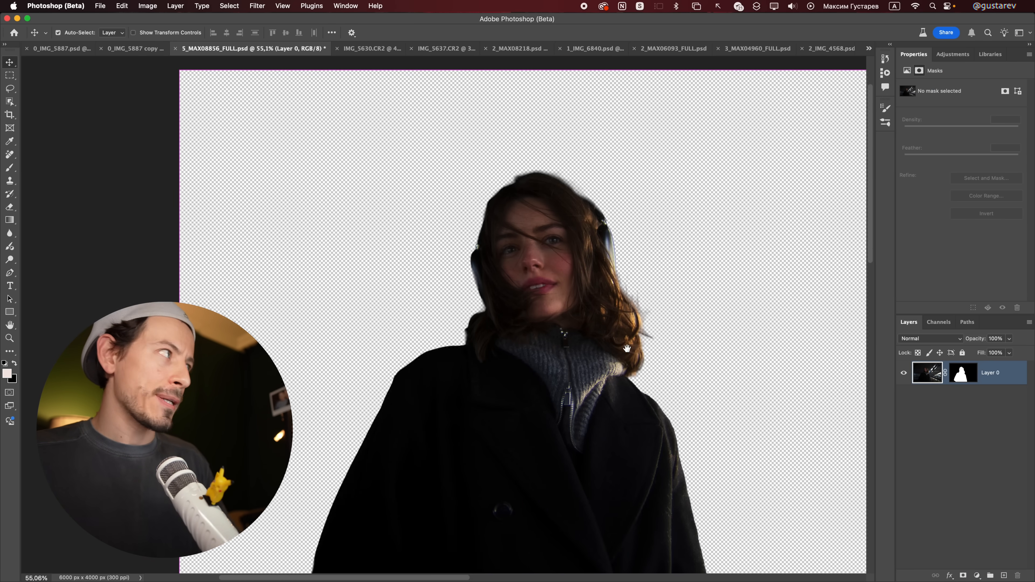
Step: Duplicate Layer 0 of the woman's portrait, leaving the copy without a layer mask
{"action": "key", "text": "super+j"}
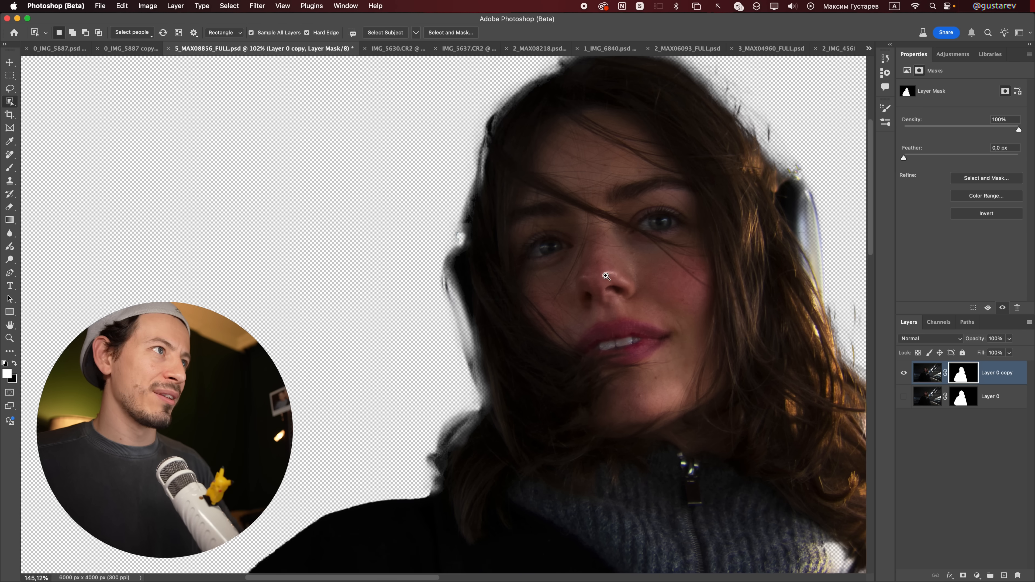
Step: Mask out the background on Layer 0 copy of the woman's portrait and examine the cut-out around the headphones and hair
{"action": "scroll", "coordinate": [554, 301], "scroll_direction": "down", "scroll_amount": 2}
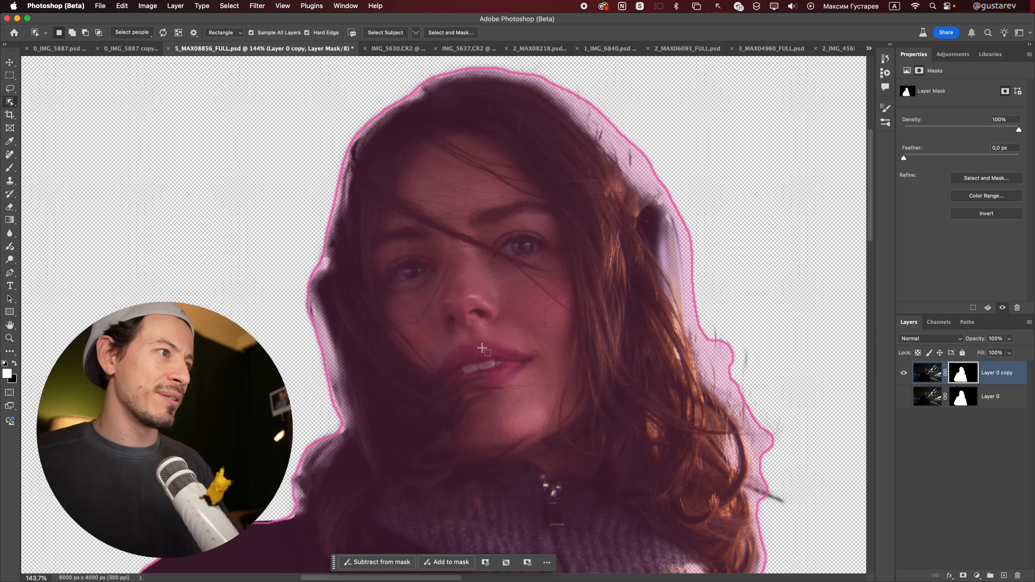
{"action": "key", "text": "v"}
{"action": "left_click_drag", "start_coordinate": [294, 288], "coordinate": [351, 392]}
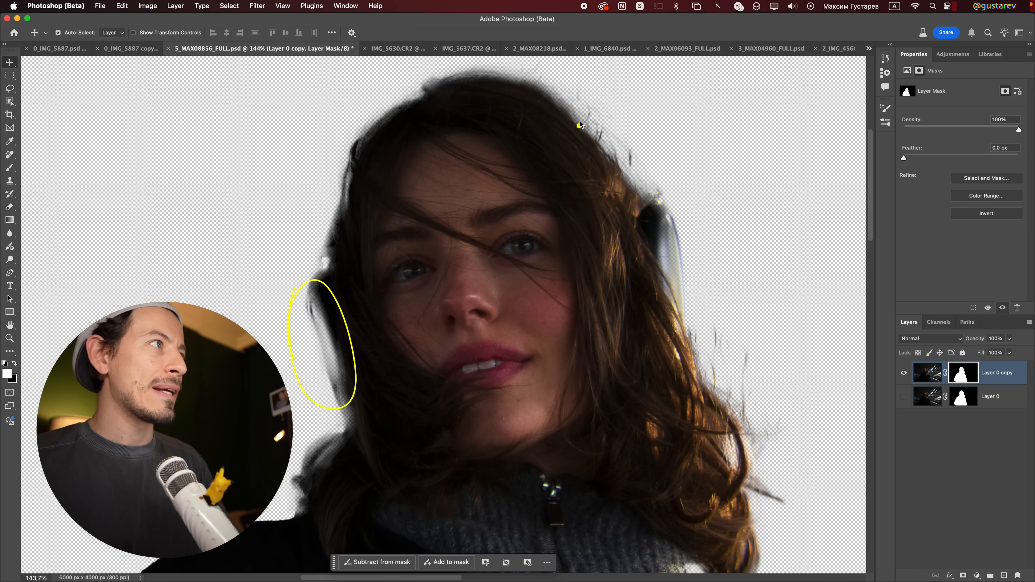
{"action": "left_click_drag", "start_coordinate": [562, 78], "coordinate": [541, 85]}
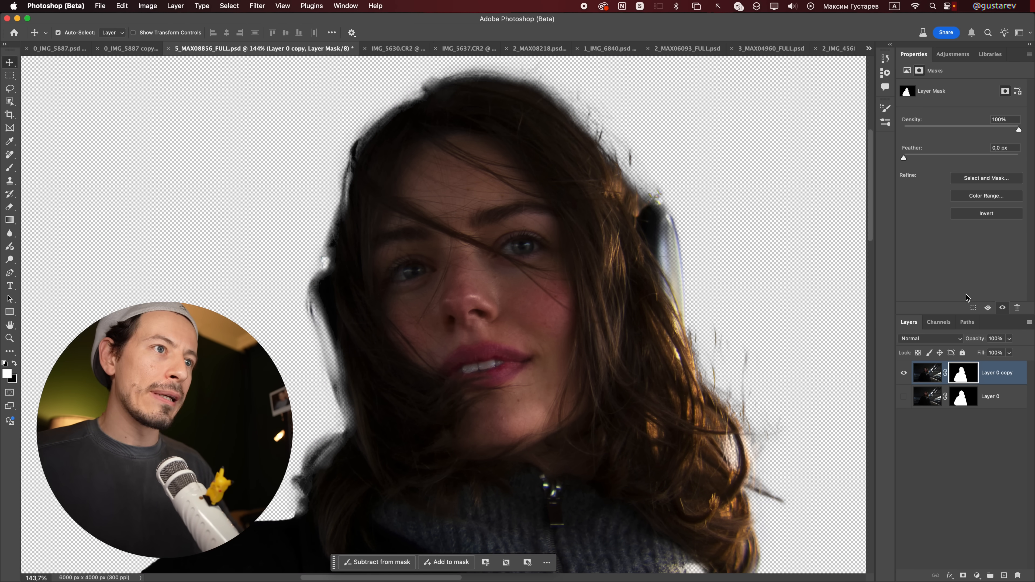
Step: View Layer 0's mask in black and white, and close 5_MAX08856_FULL.psd
{"action": "left_click", "coordinate": [963, 402], "text": "alt"}
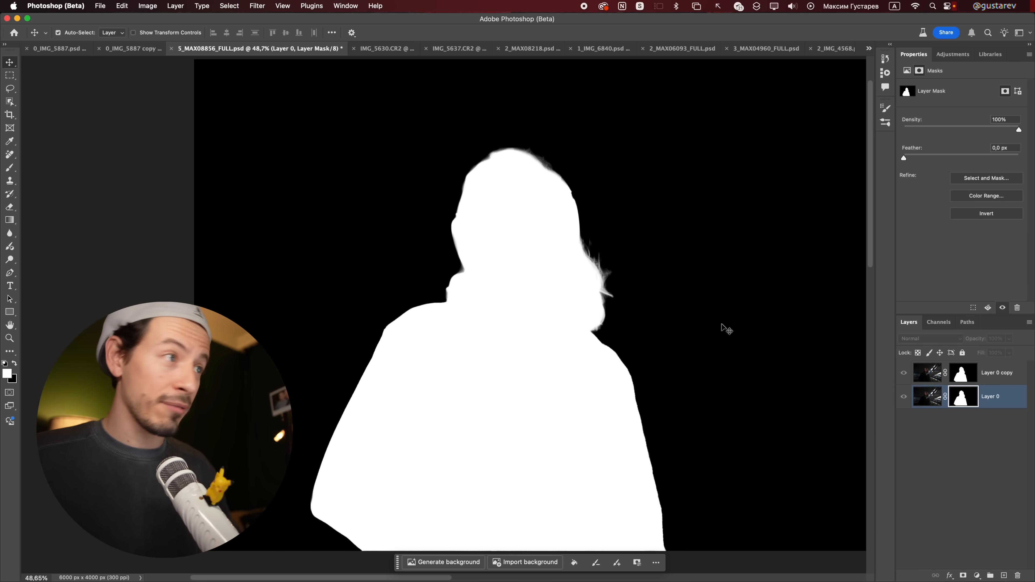
{"action": "key", "text": "super+w"}
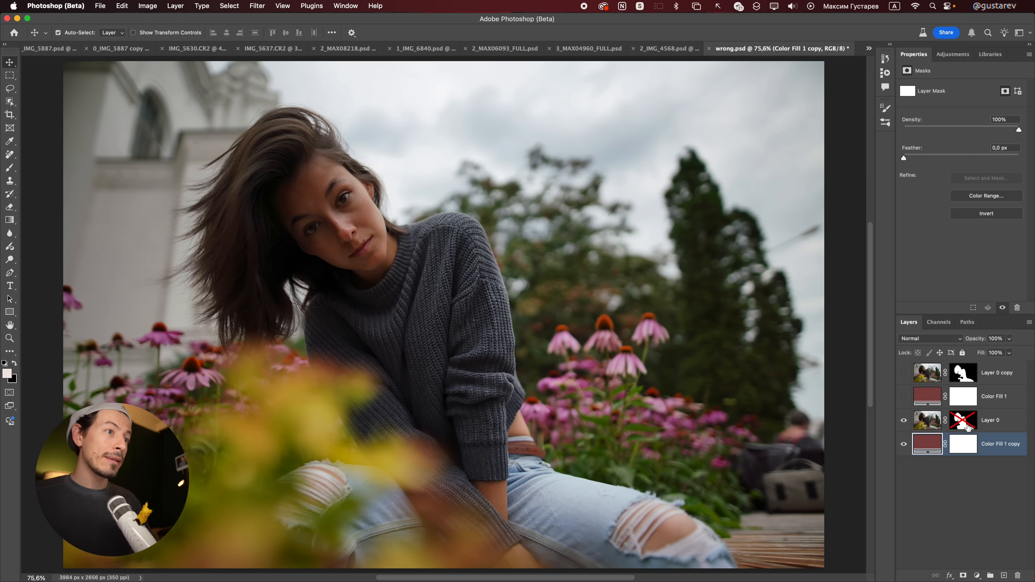
Step: In wrong.psd, view Layer 0's mask in black and white and examine the loose hair strands
{"action": "left_click", "coordinate": [967, 427], "text": "shift"}
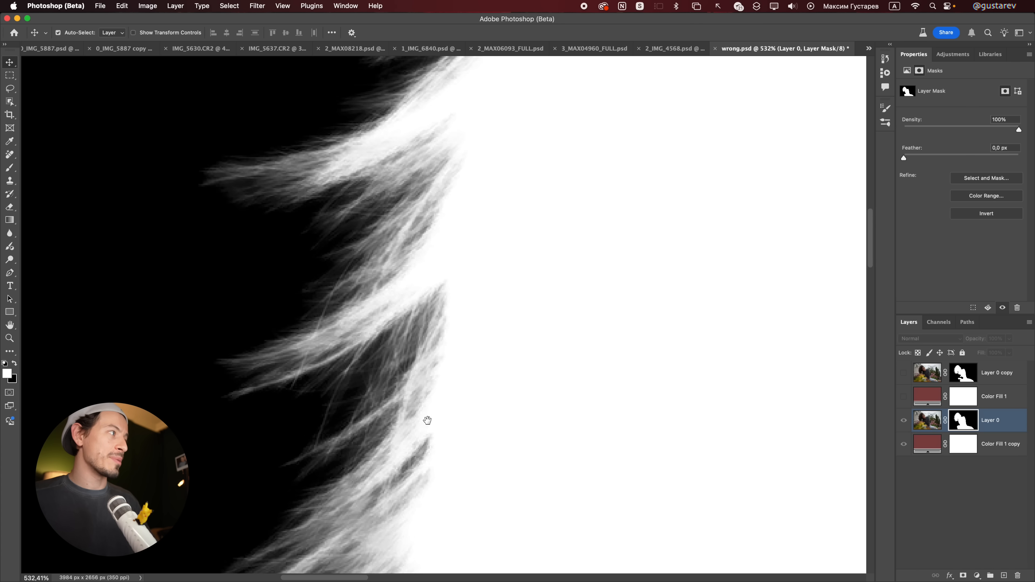
{"action": "left_click_drag", "start_coordinate": [425, 418], "coordinate": [591, 218]}
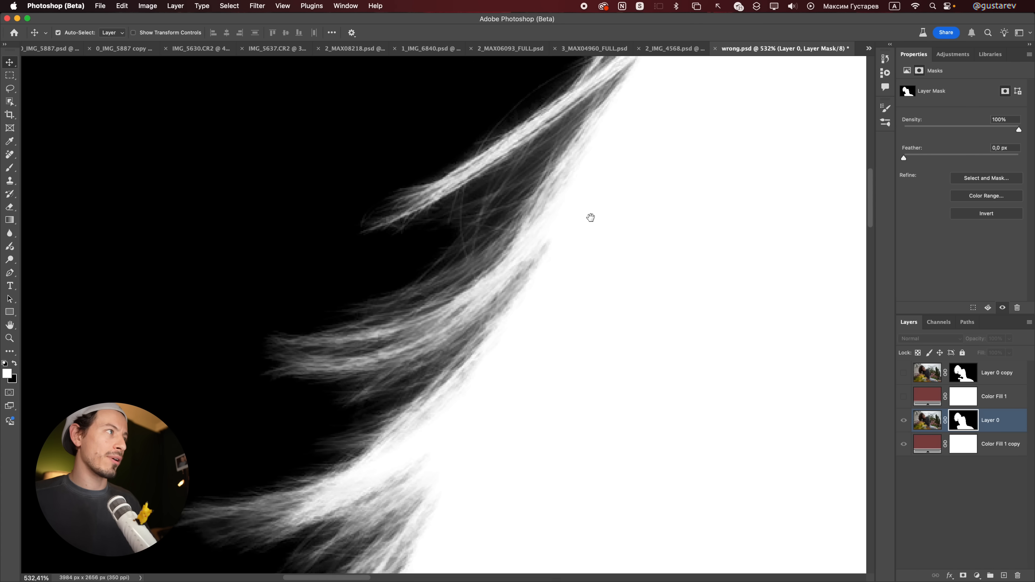
{"action": "scroll", "coordinate": [591, 217], "scroll_direction": "down", "scroll_amount": 5}
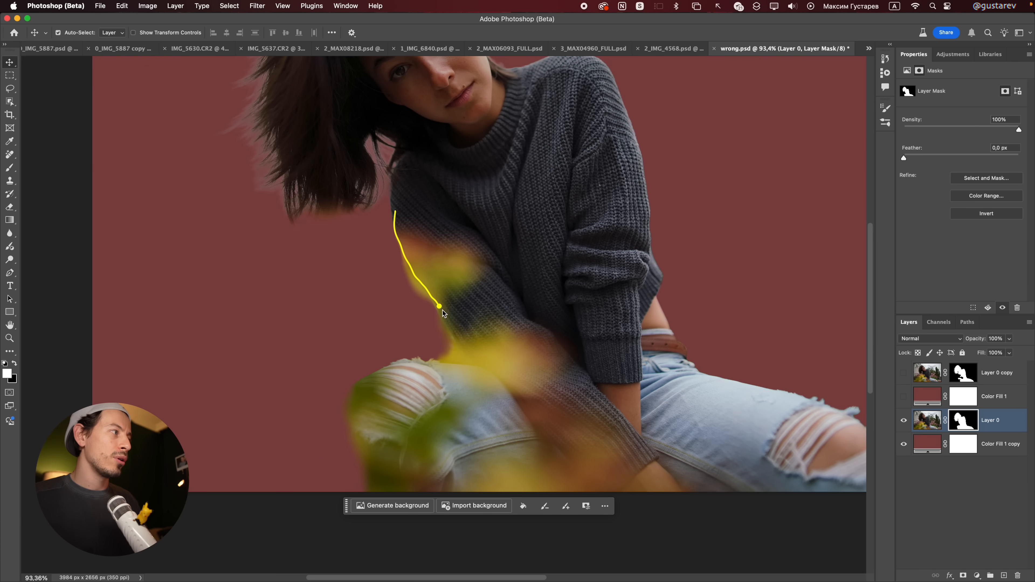
Step: Examine Layer 0's cut-out along the sleeve and knee, including the areas covered by blurred leaves
{"action": "mouse_move", "coordinate": [412, 366]}
{"action": "left_mouse_down"}
{"action": "mouse_move", "coordinate": [359, 385]}
{"action": "mouse_move", "coordinate": [355, 434]}
{"action": "left_mouse_up"}
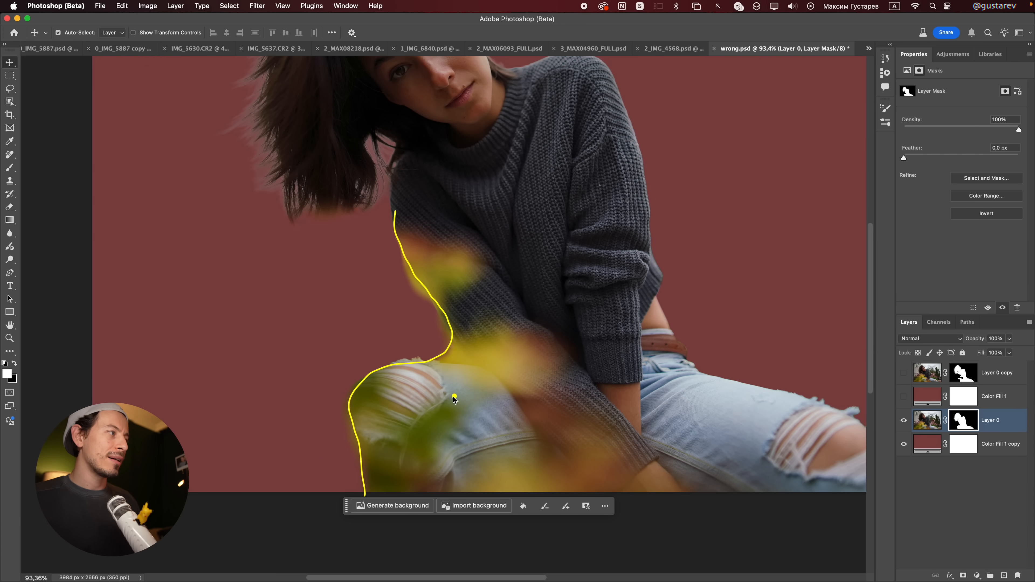
{"action": "left_click_drag", "start_coordinate": [515, 326], "coordinate": [515, 408]}
{"action": "left_click_drag", "start_coordinate": [460, 284], "coordinate": [408, 247]}
{"action": "mouse_move", "coordinate": [478, 427]}
{"action": "left_mouse_down"}
{"action": "mouse_move", "coordinate": [476, 490]}
{"action": "mouse_move", "coordinate": [497, 422]}
{"action": "left_mouse_up"}
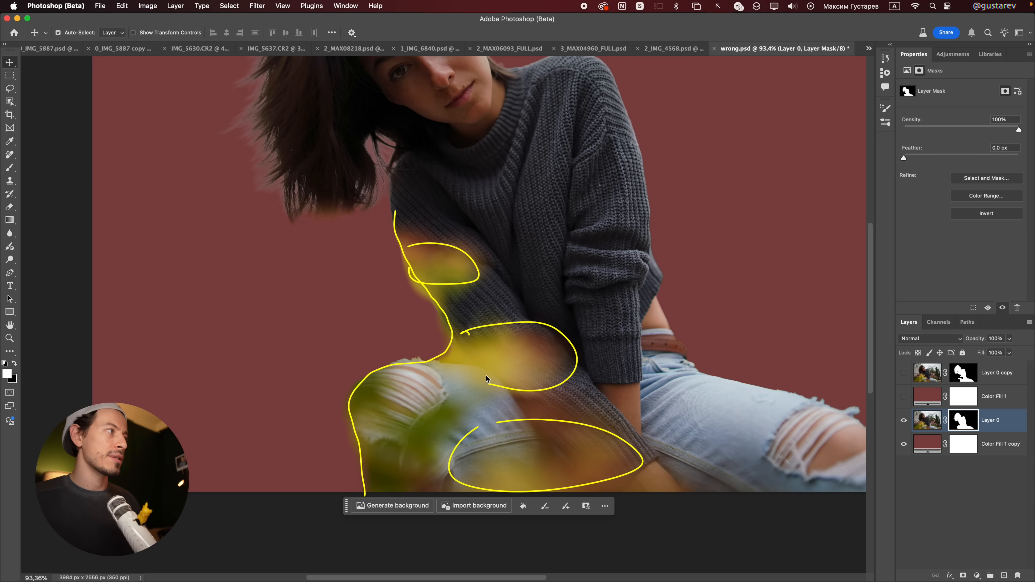
Step: Show Color Fill 1 and Layer 0 copy, and examine that cut-out around the arm, the knee and the top of the hair
{"action": "left_click", "coordinate": [904, 397]}
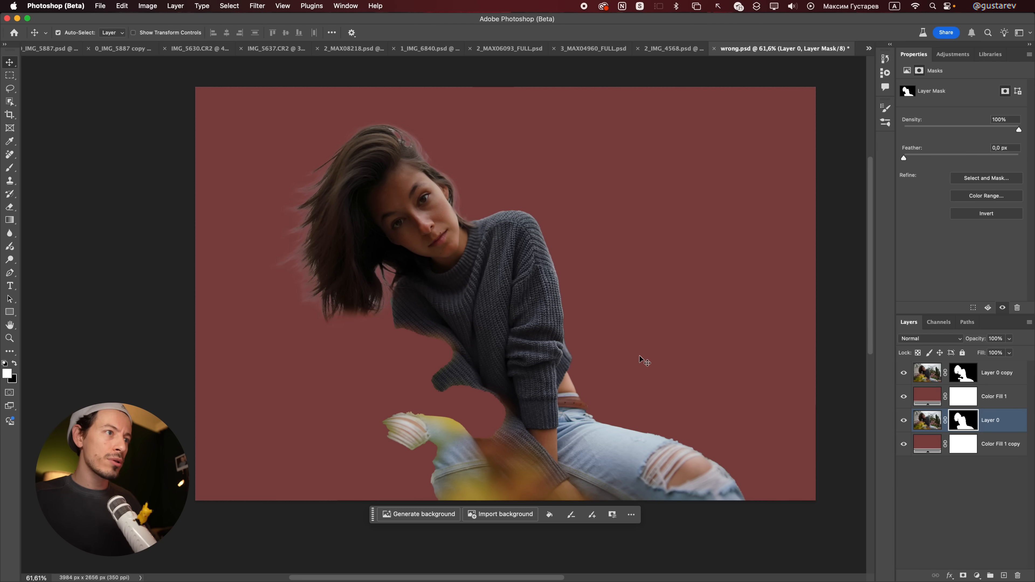
{"action": "mouse_move", "coordinate": [403, 333]}
{"action": "left_mouse_down"}
{"action": "mouse_move", "coordinate": [459, 392]}
{"action": "mouse_move", "coordinate": [455, 429]}
{"action": "mouse_move", "coordinate": [383, 441]}
{"action": "left_mouse_up"}
{"action": "left_click_drag", "start_coordinate": [383, 441], "coordinate": [416, 510]}
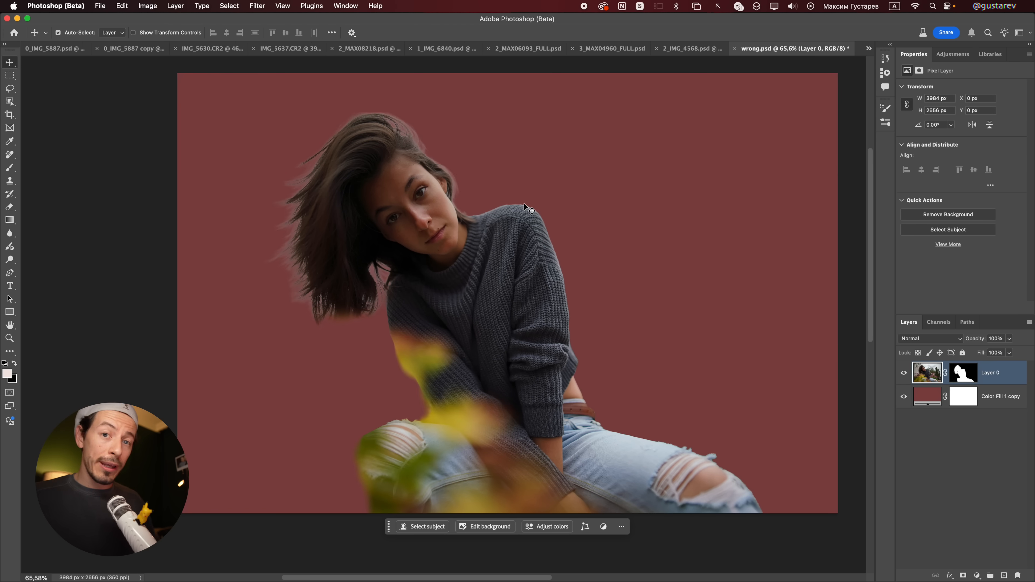
{"action": "key", "text": "z"}
{"action": "left_click", "coordinate": [422, 146]}
{"action": "left_click_drag", "start_coordinate": [422, 144], "coordinate": [456, 165]}
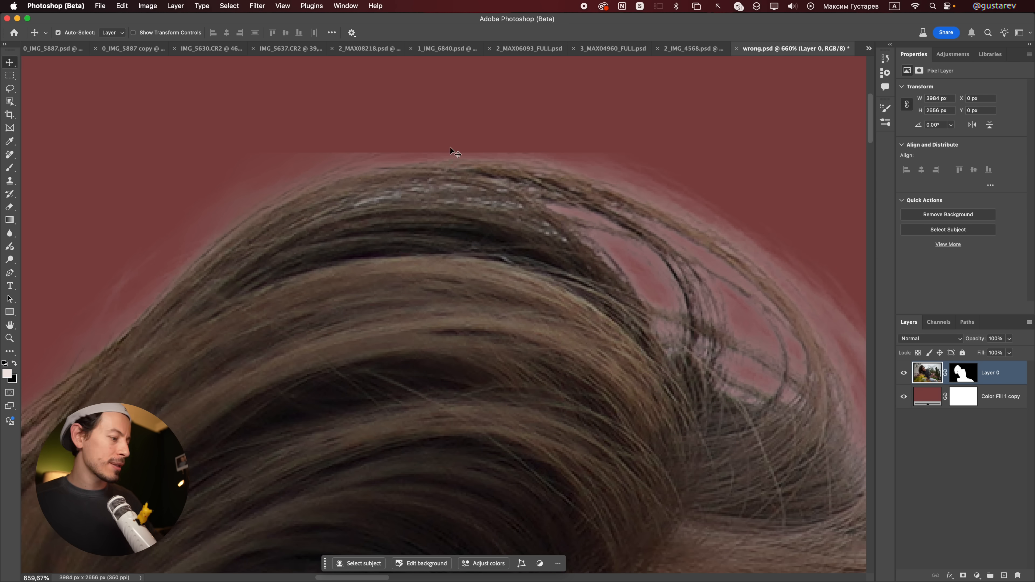
Step: Draw a rectangular selection of about 3135 by 2425 px around the whole woman, and deselect it
{"action": "key", "text": "super+0"}
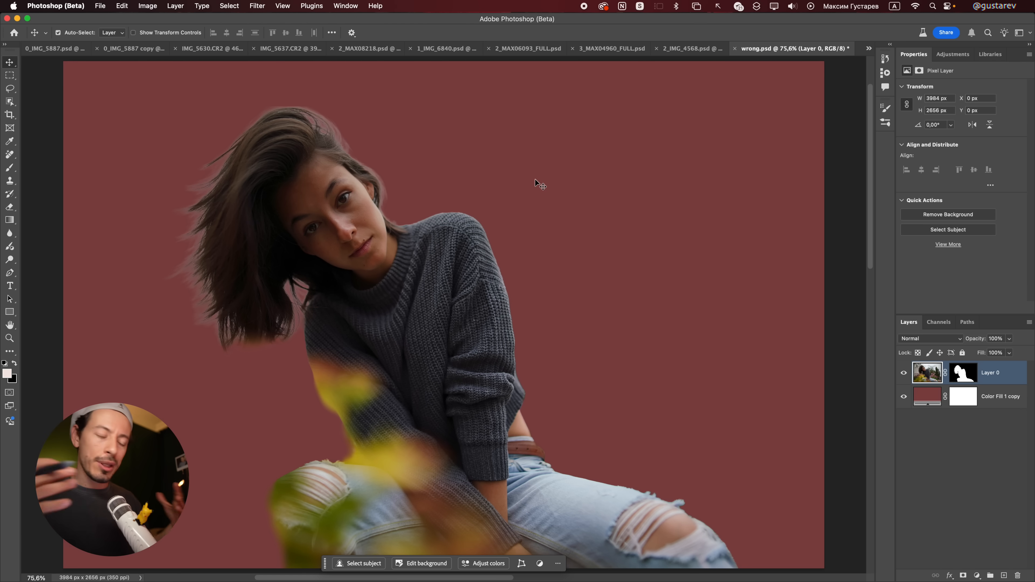
{"action": "key", "text": "m"}
{"action": "left_click_drag", "start_coordinate": [145, 88], "coordinate": [742, 561]}
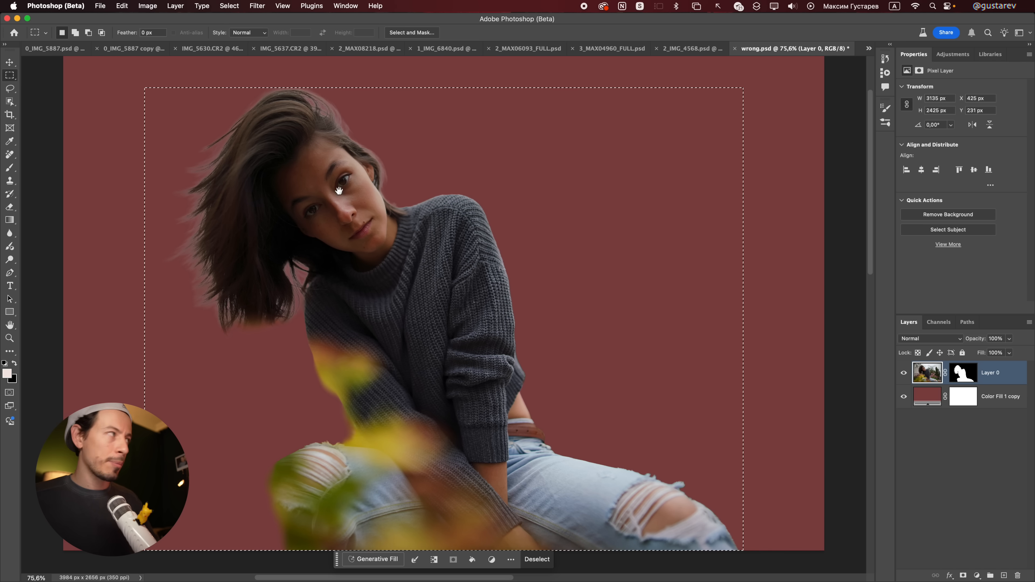
{"action": "left_click_drag", "start_coordinate": [284, 89], "coordinate": [439, 256]}
{"action": "key", "text": "super+d"}
Step: Examine the top edge of the hair on Layer 0, and show Color Fill 1 and Layer 0 copy to compare the two cut-outs
{"action": "mouse_move", "coordinate": [432, 206]}
{"action": "left_mouse_down"}
{"action": "mouse_move", "coordinate": [441, 226]}
{"action": "mouse_move", "coordinate": [424, 216]}
{"action": "left_mouse_up"}
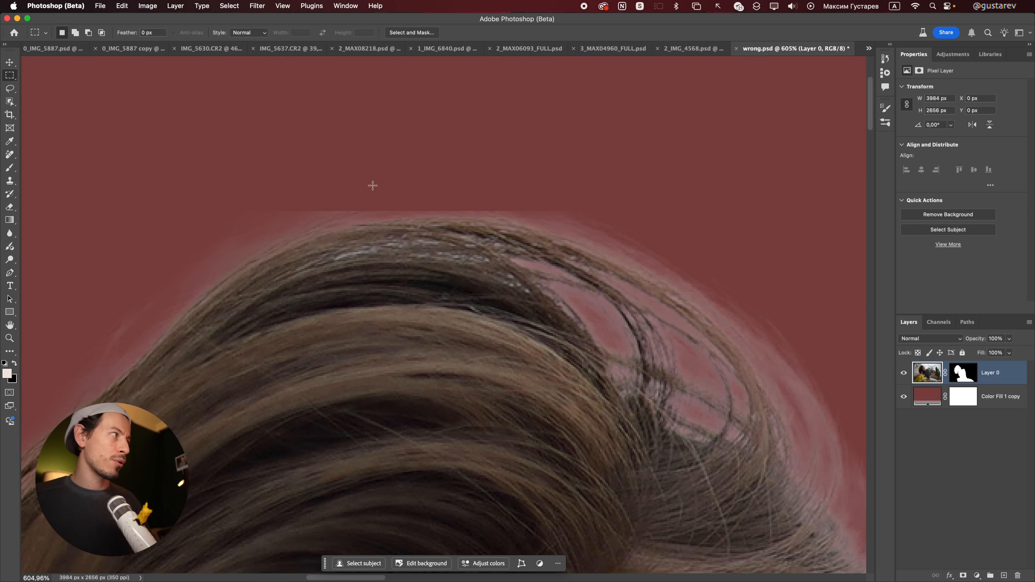
{"action": "mouse_move", "coordinate": [277, 209]}
{"action": "left_mouse_down"}
{"action": "mouse_move", "coordinate": [590, 221]}
{"action": "mouse_move", "coordinate": [370, 198]}
{"action": "left_mouse_up"}
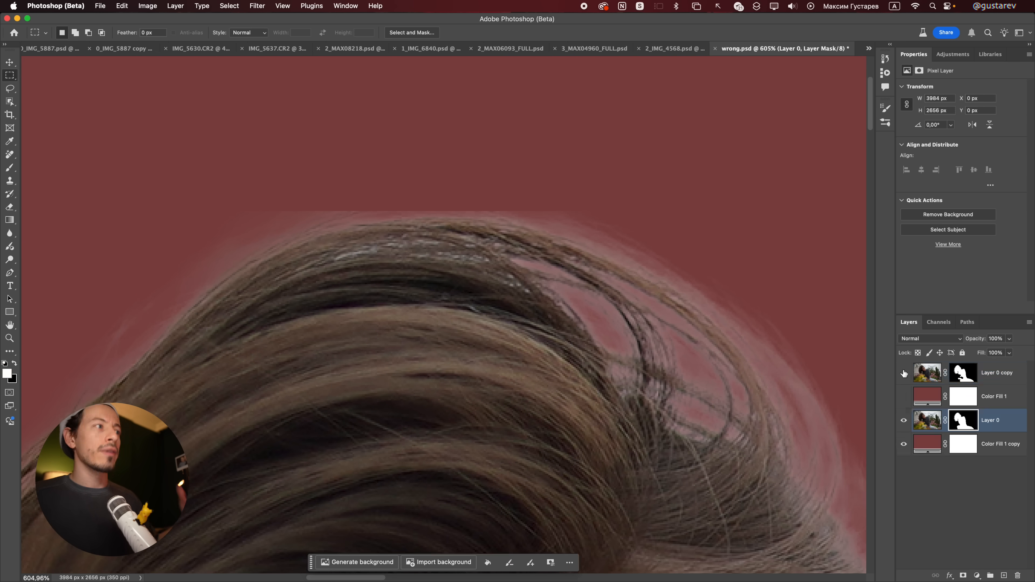
{"action": "left_click", "coordinate": [904, 396]}
{"action": "left_click", "coordinate": [904, 373]}
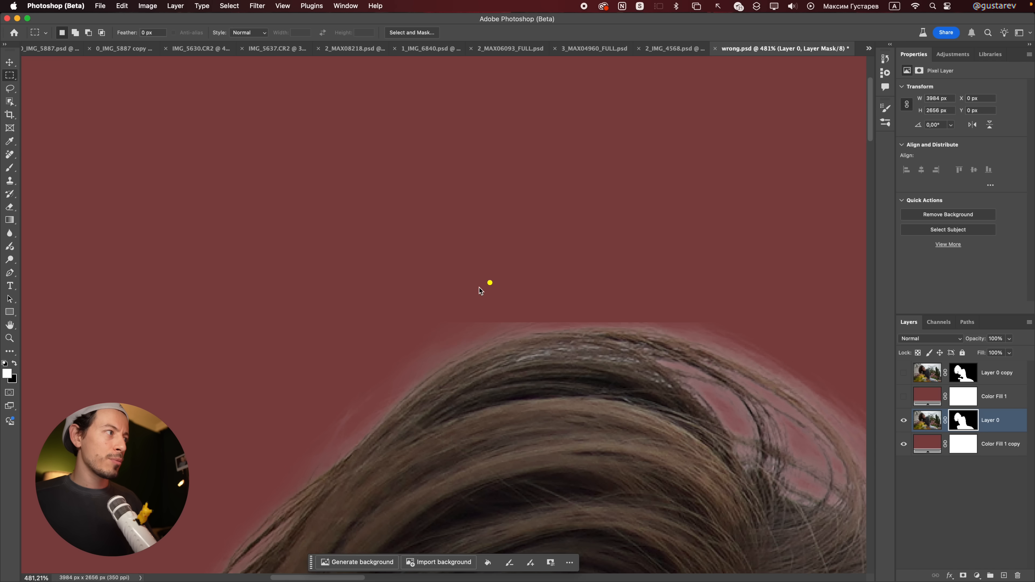
{"action": "mouse_move", "coordinate": [453, 321]}
{"action": "left_mouse_down"}
{"action": "mouse_move", "coordinate": [663, 323]}
{"action": "mouse_move", "coordinate": [411, 289]}
{"action": "mouse_move", "coordinate": [442, 320]}
{"action": "left_mouse_up"}
{"action": "scroll", "coordinate": [689, 351], "scroll_direction": "down", "scroll_amount": 10}
{"action": "left_click_drag", "start_coordinate": [700, 383], "coordinate": [541, 255]}
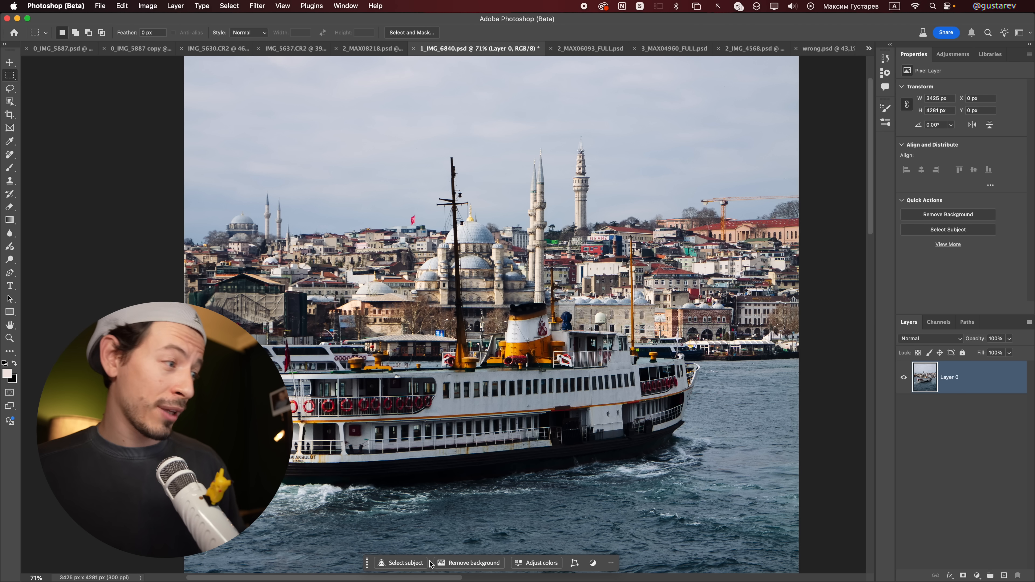
Step: In 1_IMG_6840.psd, try to remove the background behind the ferry, discarding the current selection
{"action": "left_click", "coordinate": [465, 566]}
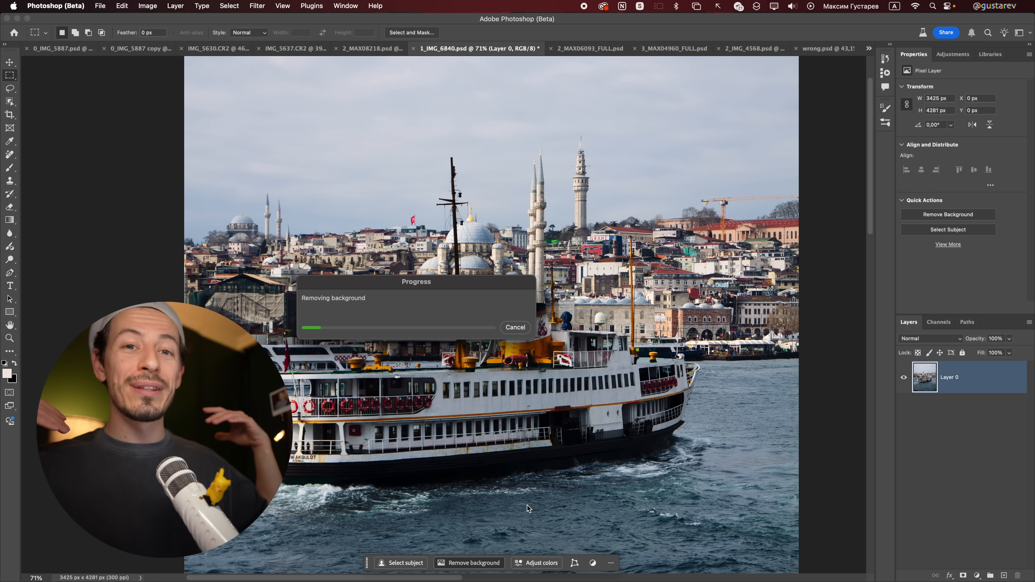
{"action": "left_click_drag", "start_coordinate": [417, 322], "coordinate": [619, 271]}
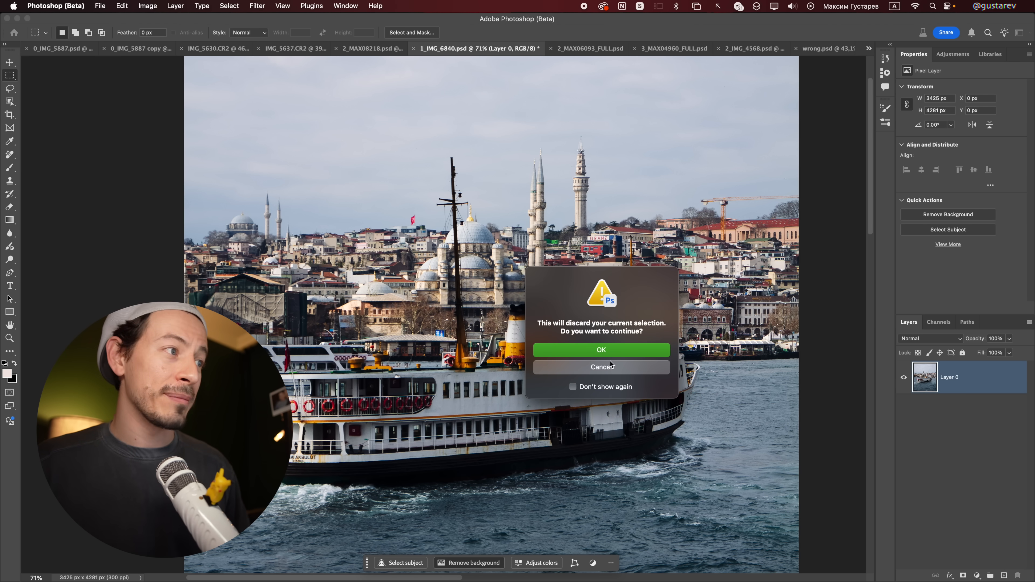
{"action": "key", "text": "Return"}
{"action": "right_click", "coordinate": [957, 385]}
{"action": "left_click", "coordinate": [945, 406]}
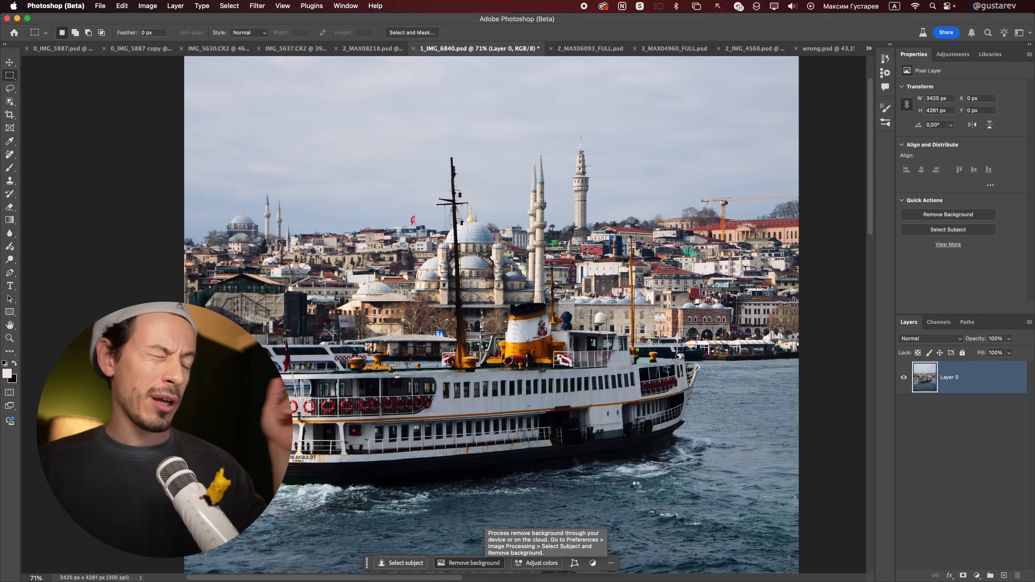
Step: Run Remove Background again on the ferry photo's Layer 0, accepting the discard of the current selection
{"action": "left_click", "coordinate": [468, 562]}
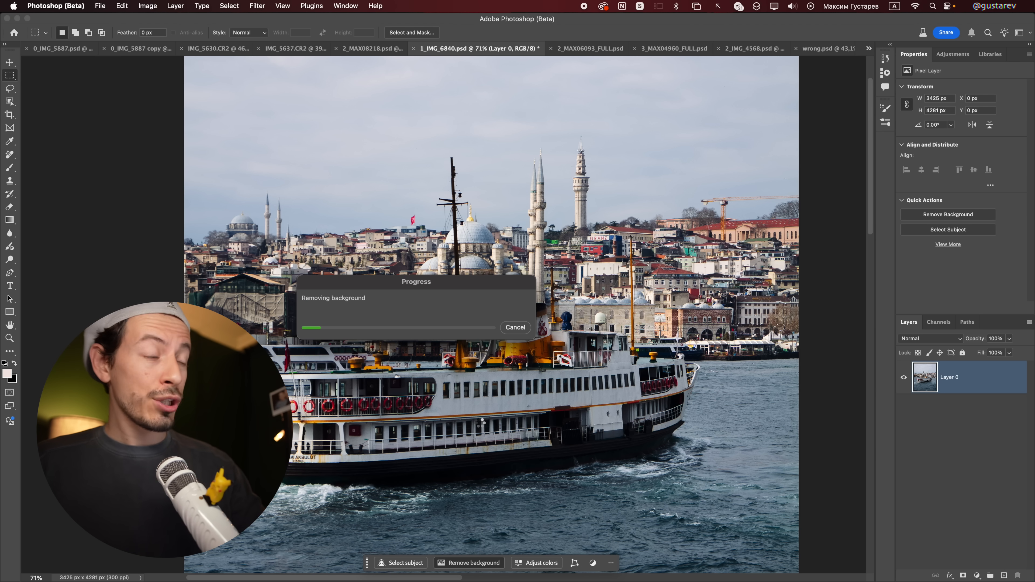
{"action": "left_click", "coordinate": [412, 392]}
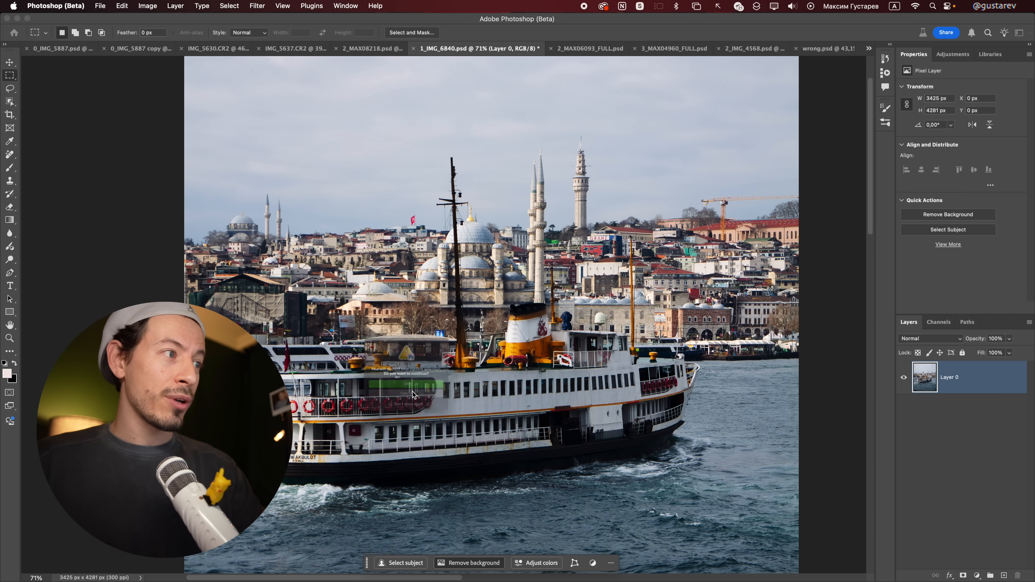
{"action": "left_click", "coordinate": [412, 391]}
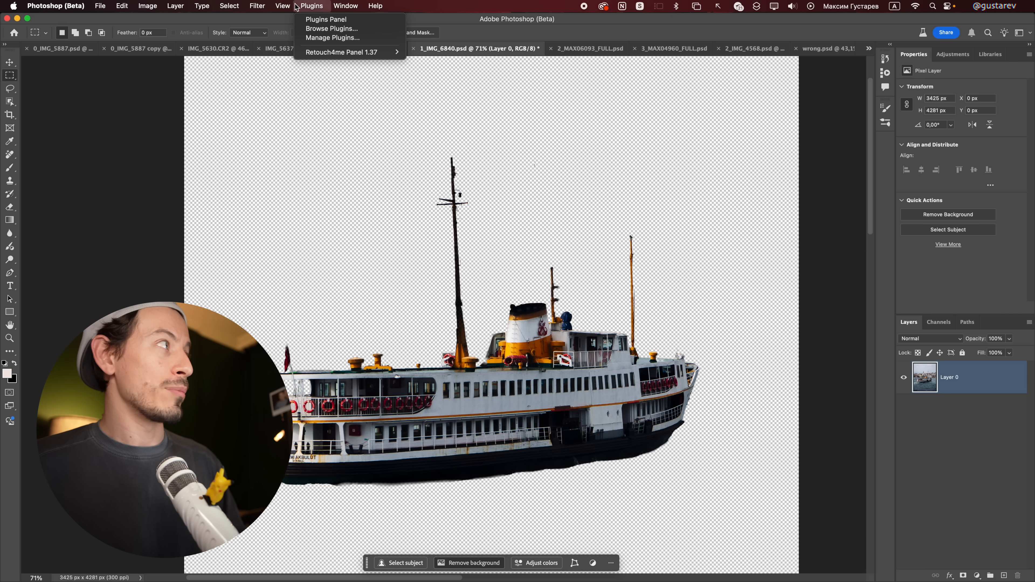
Step: Open Lens Correction for the ferry photo and set the custom Vignette Amount to +1
{"action": "mouse_move", "coordinate": [258, 5]}
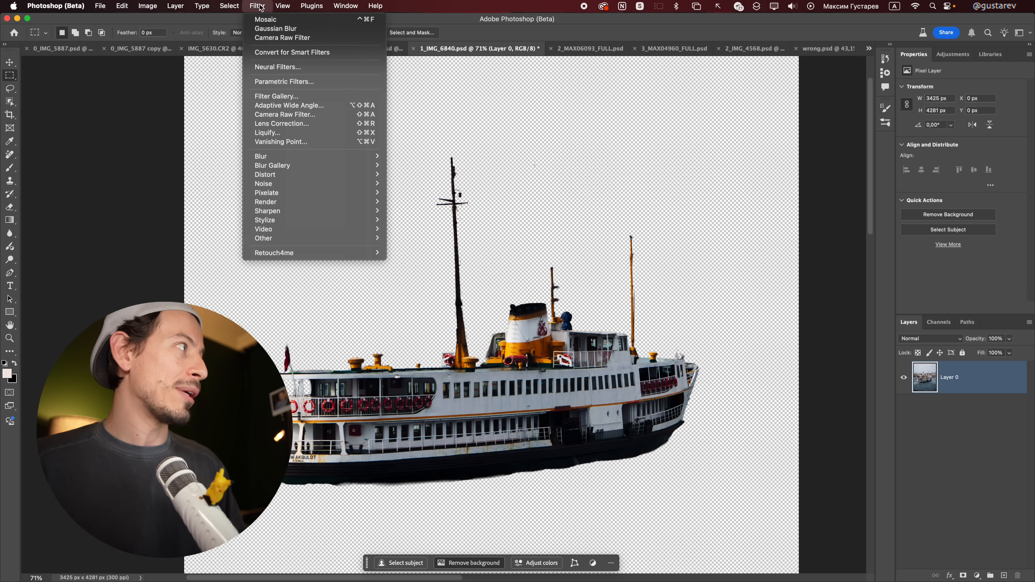
{"action": "left_click", "coordinate": [283, 124]}
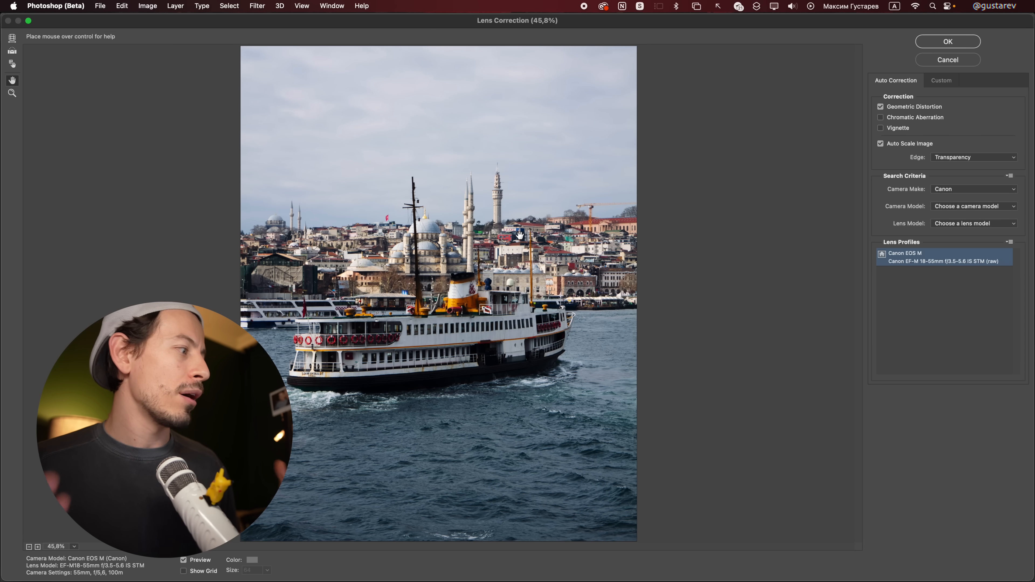
{"action": "left_click", "coordinate": [944, 81]}
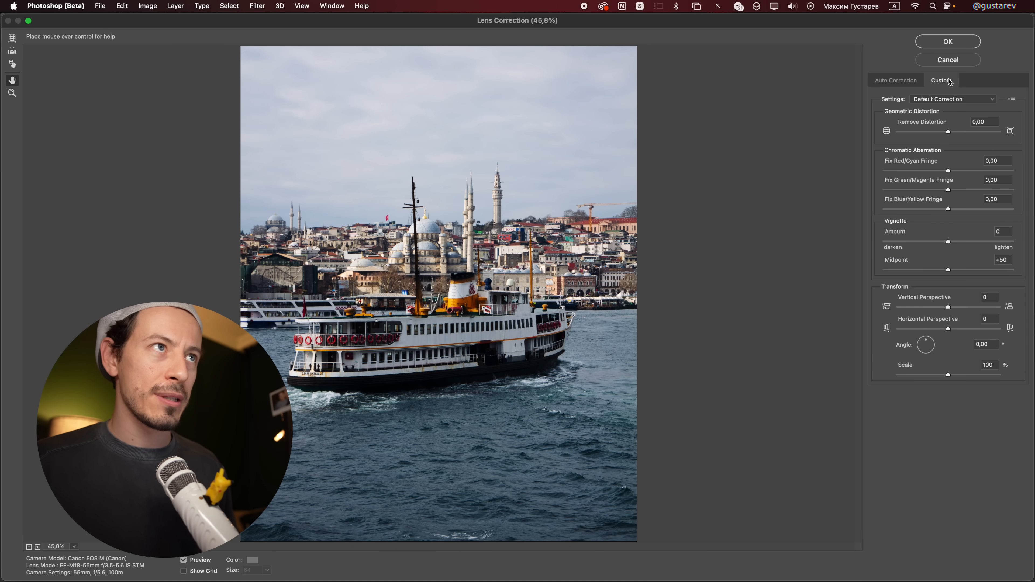
{"action": "mouse_move", "coordinate": [943, 244]}
{"action": "left_mouse_down"}
{"action": "mouse_move", "coordinate": [910, 244]}
{"action": "mouse_move", "coordinate": [980, 247]}
{"action": "mouse_move", "coordinate": [922, 245]}
{"action": "mouse_move", "coordinate": [950, 246]}
{"action": "left_mouse_up"}
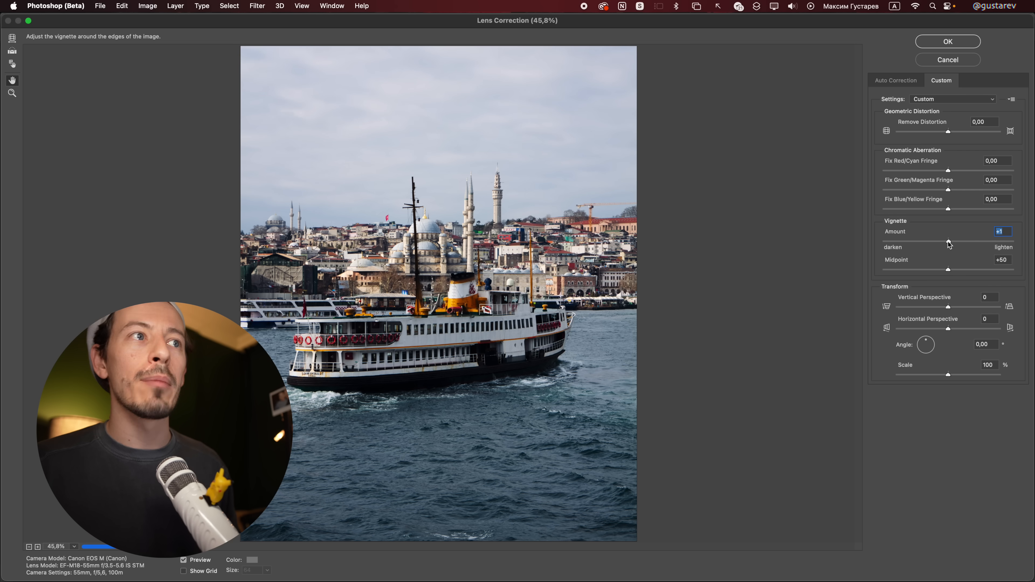